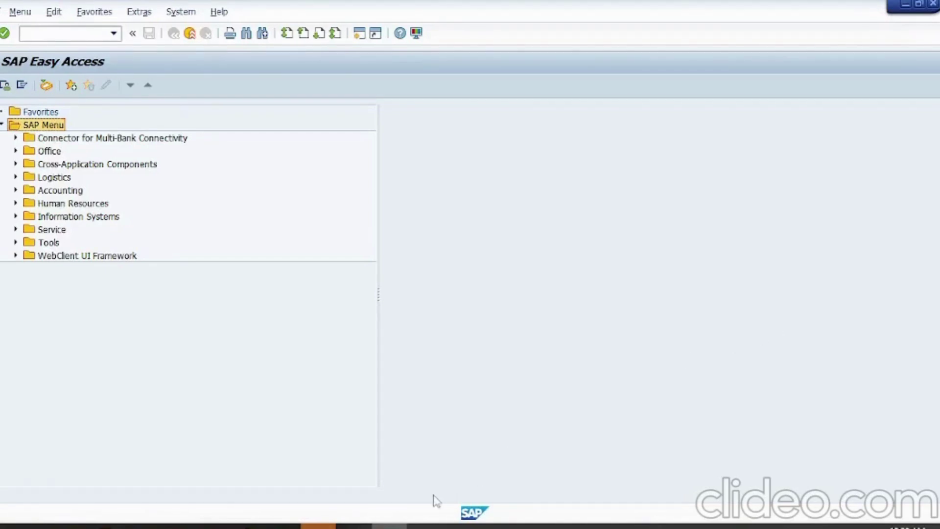
- Bring the untitled Notepad note on ECC versus S/4HANA FICO changes in front of SAP Easy Access
{"action": "left_click", "coordinate": [318, 526]}
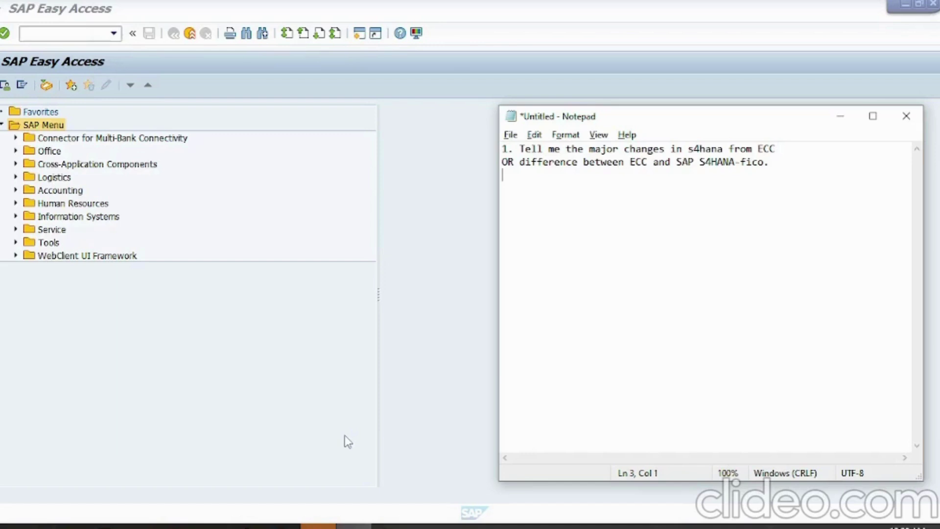
- Add point 'a)Customer and Vendor are now BP(Business Partner)' on a new line below question 1
{"action": "key", "text": "Return"}
{"action": "type", "text": "a)Customer and Ven"}
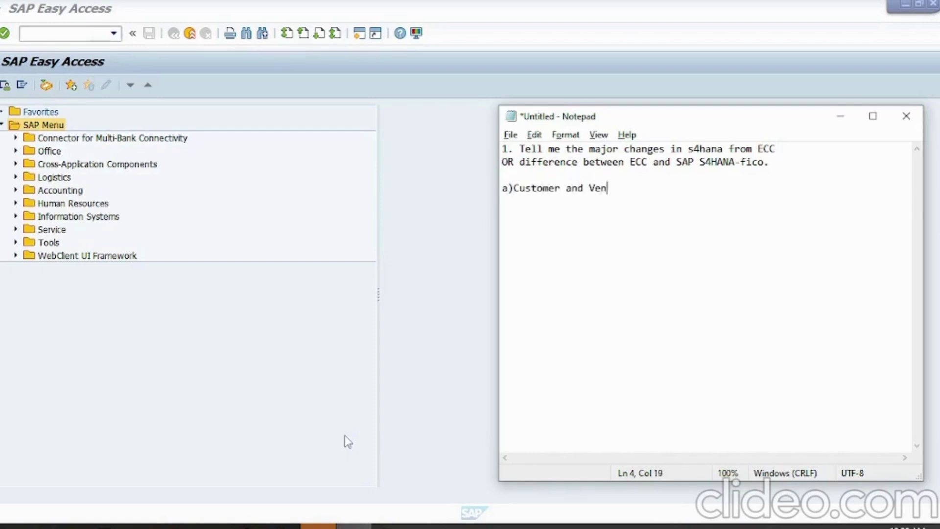
{"action": "type", "text": "dor are now BP"}
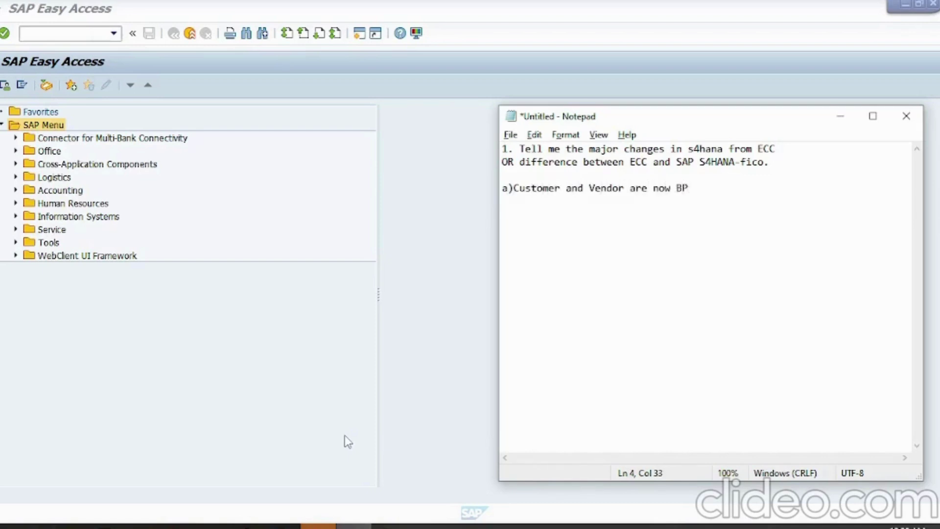
{"action": "type", "text": "(Business Partne"}
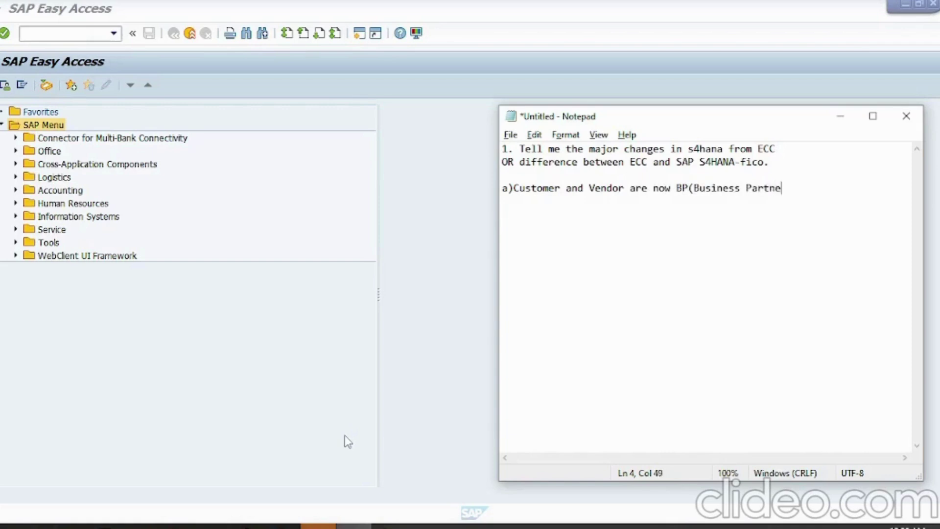
{"action": "type", "text": "r)"}
- Run vendor transaction FK01 in SAP, which redirects to the Create Business Partner popup
{"action": "left_click", "coordinate": [226, 378]}
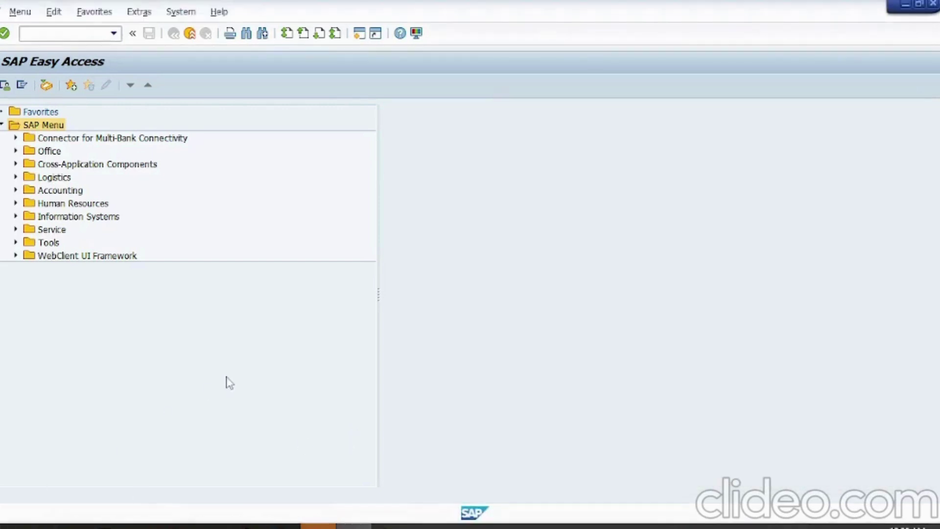
{"action": "left_click", "coordinate": [78, 32]}
{"action": "type", "text": "fk01"}
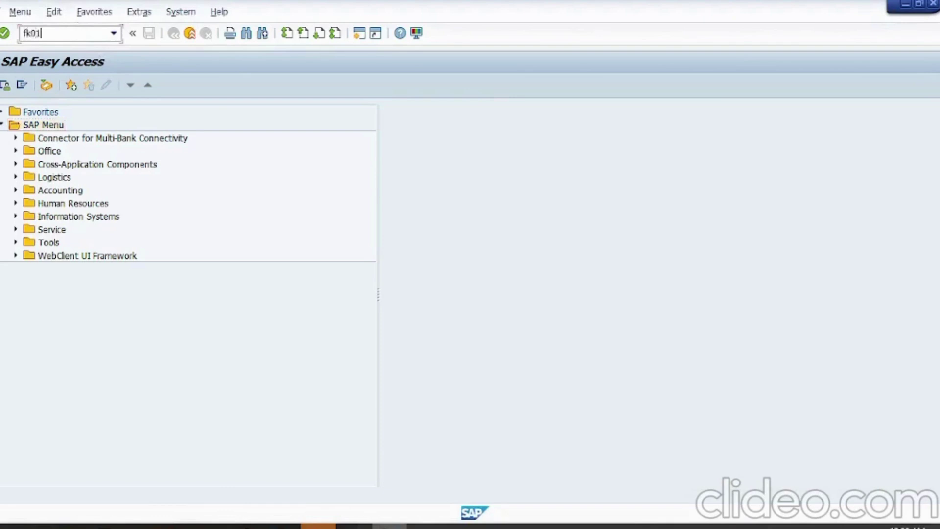
{"action": "key", "text": "Return"}
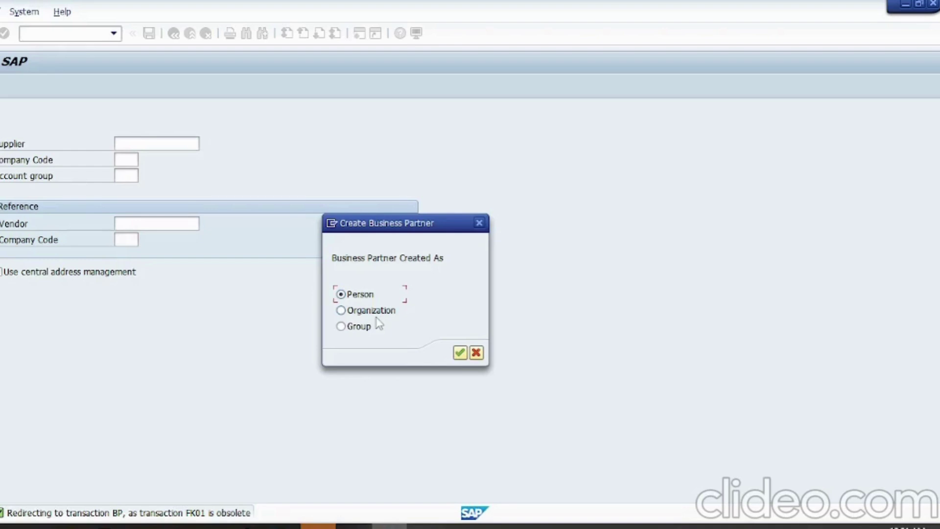
- Create an Organization business partner and browse the F-starting customer and supplier BP roles, then leave it
{"action": "left_click", "coordinate": [377, 319]}
{"action": "key", "text": "Return"}
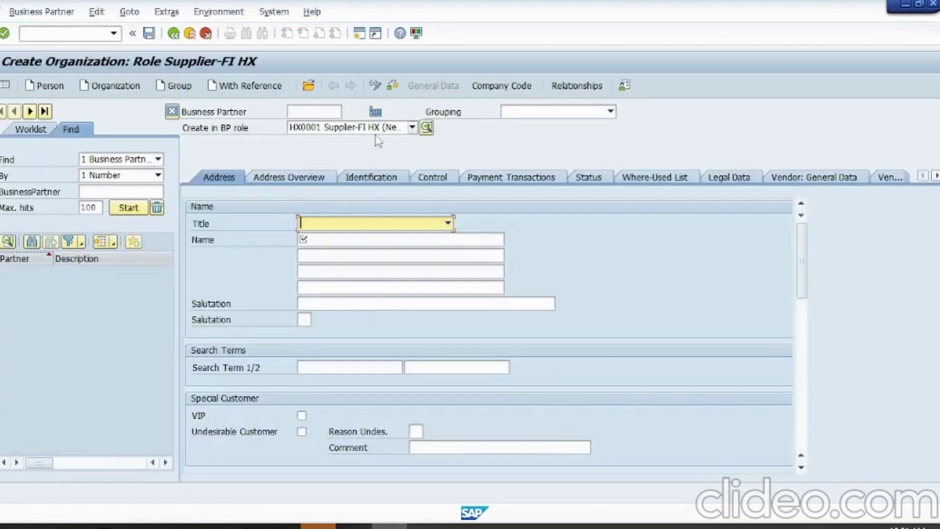
{"action": "key", "text": "shift+Tab"}
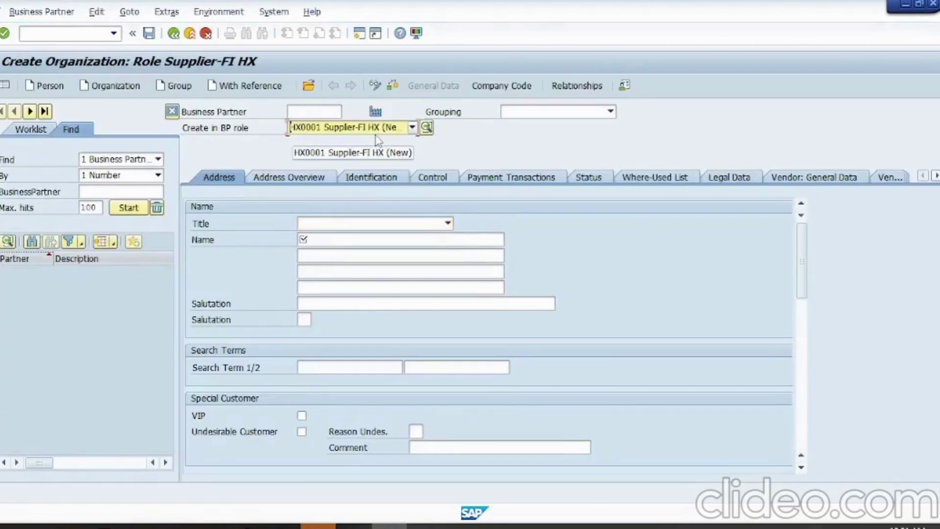
{"action": "left_click", "coordinate": [403, 128]}
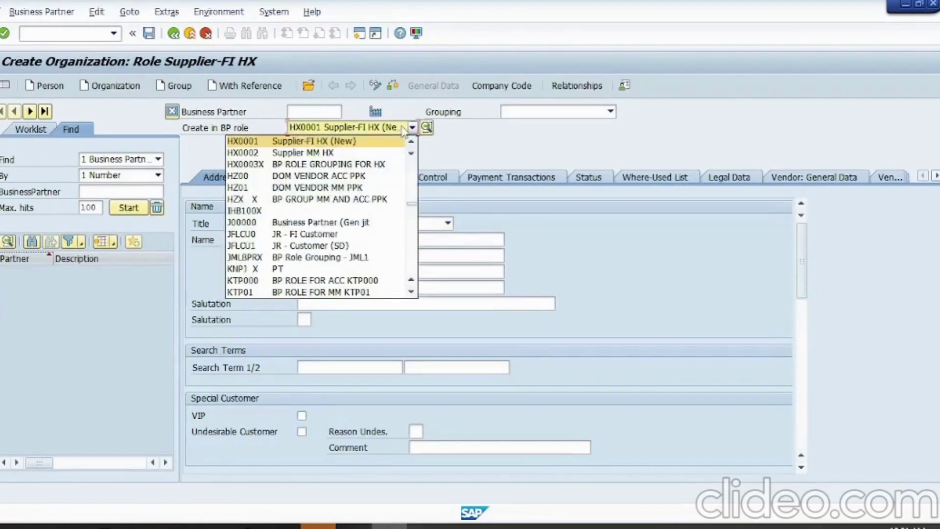
{"action": "key", "text": "f"}
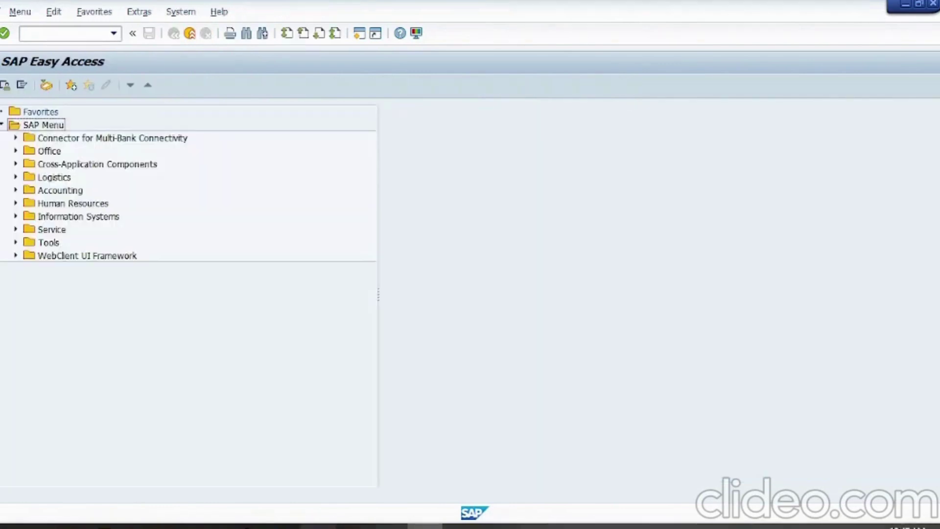
{"action": "key", "text": "alt+Tab"}
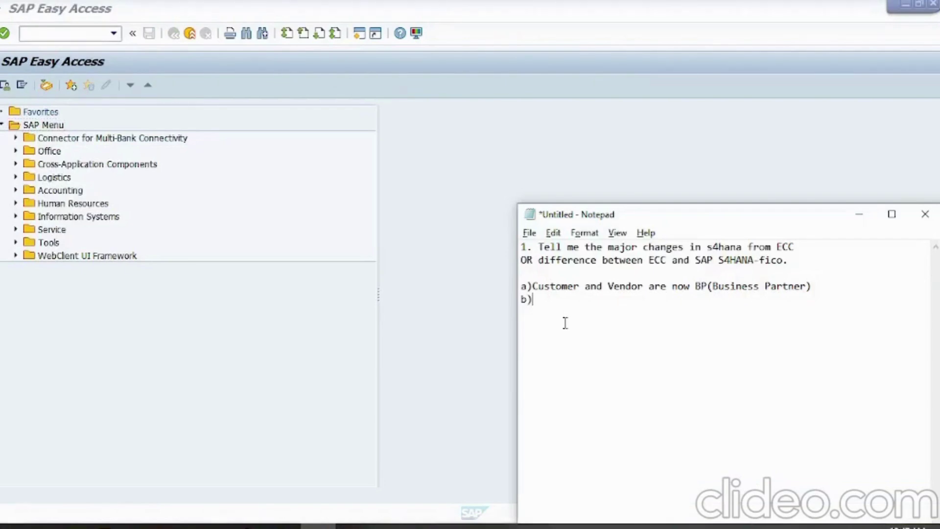
- Write point b) as 'ACDOCA Table/Universal Journal' and start a new line beneath it
{"action": "type", "text": "ACDOCA Table/"}
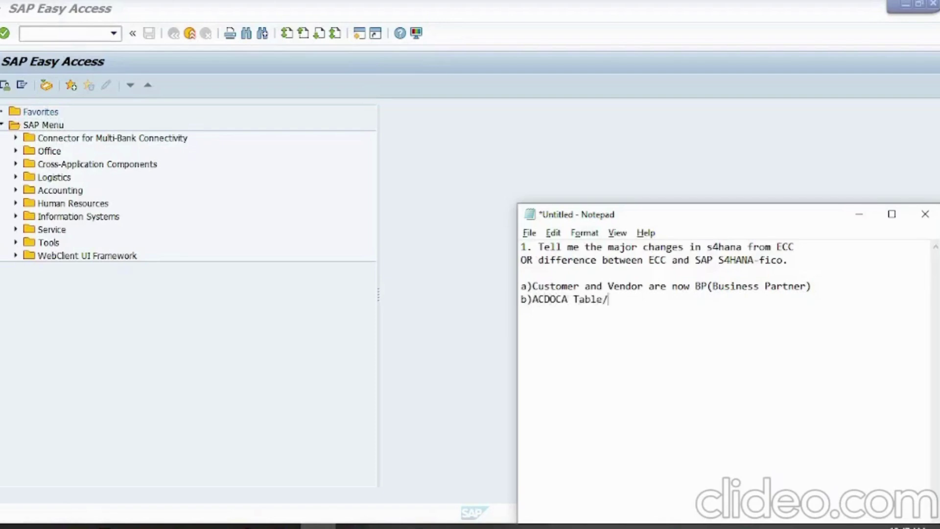
{"action": "type", "text": "Universal Journal"}
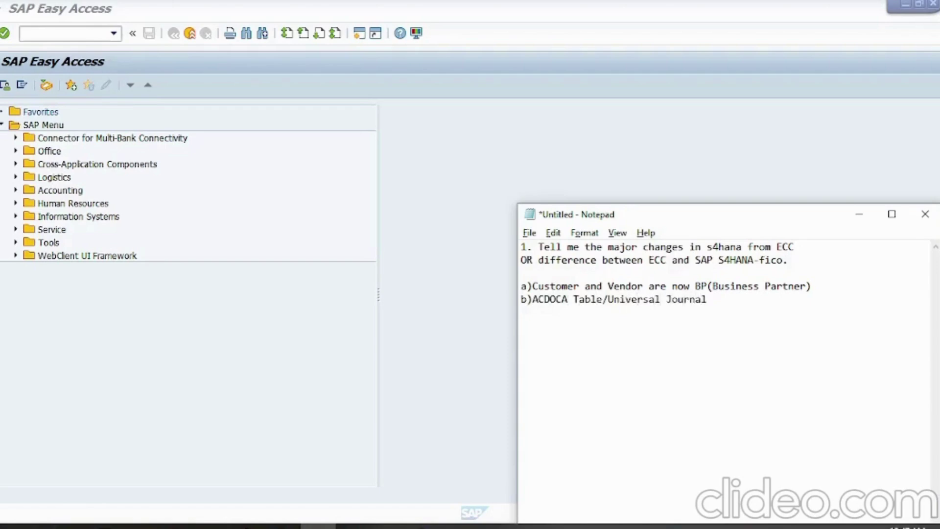
{"action": "key", "text": "Return"}
- List the old tables BKPF, BSEG, BSID and BSIK, one per line
{"action": "type", "text": "BKPF"}
{"action": "key", "text": "Return"}
{"action": "type", "text": "BSEG"}
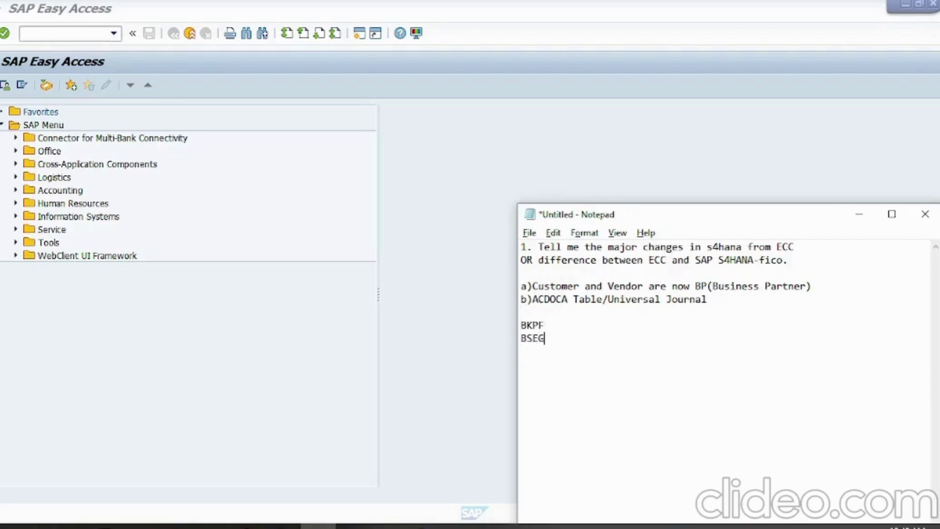
{"action": "key", "text": "Return"}
{"action": "type", "text": "BSID"}
{"action": "key", "text": "Return"}
{"action": "type", "text": "BSIK"}
{"action": "key", "text": "Return"}
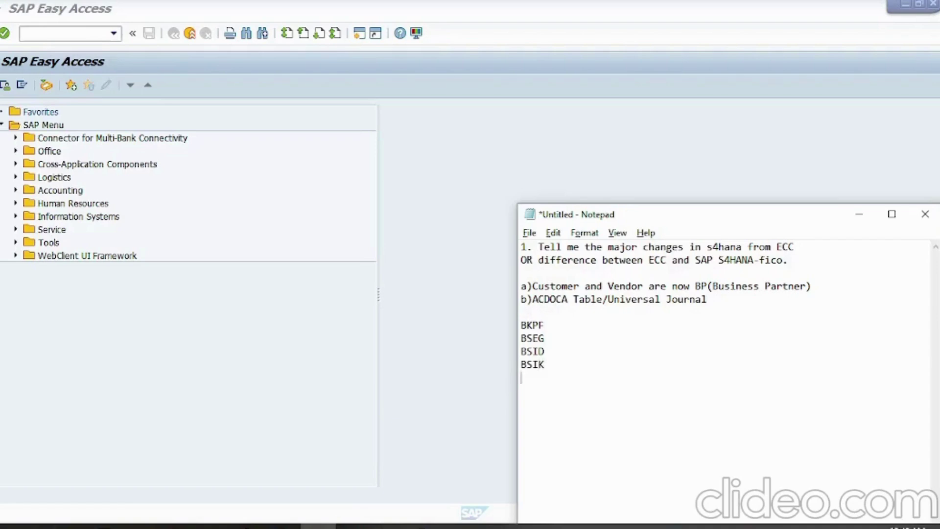
- Continue the table list with BSIS, BSAD, BSAK and BSAS, one per line
{"action": "type", "text": "BSIS"}
{"action": "key", "text": "Return"}
{"action": "type", "text": "BSAD"}
{"action": "key", "text": "Return"}
{"action": "type", "text": "BSAK"}
{"action": "key", "text": "Return"}
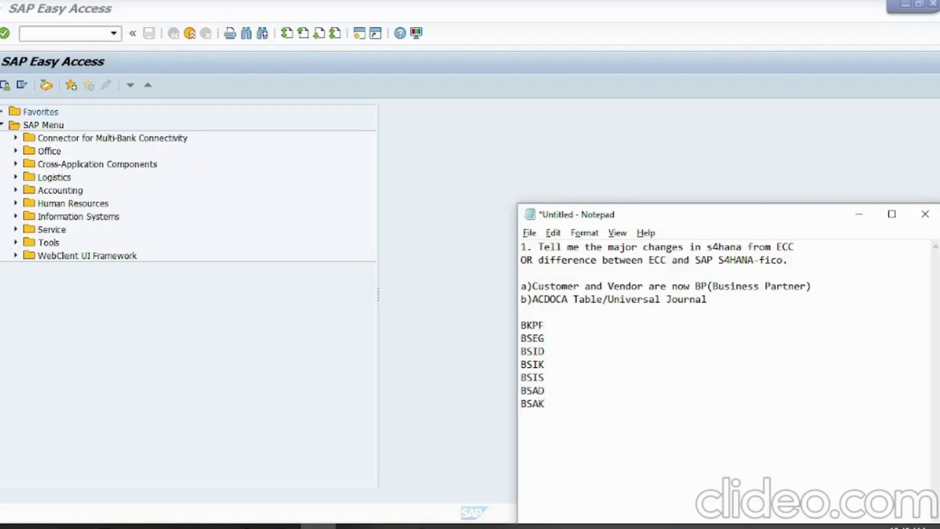
{"action": "type", "text": "BSAS"}
{"action": "key", "text": "Return"}
- Open table ACDOCA in the general table display SE16N
{"action": "left_click", "coordinate": [284, 354]}
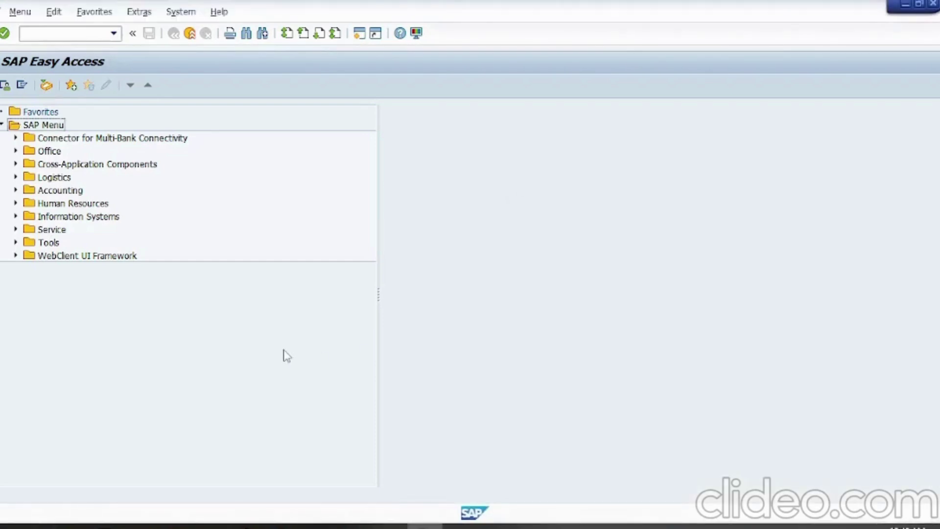
{"action": "left_click", "coordinate": [67, 34]}
{"action": "type", "text": "SE16N"}
{"action": "key", "text": "Return"}
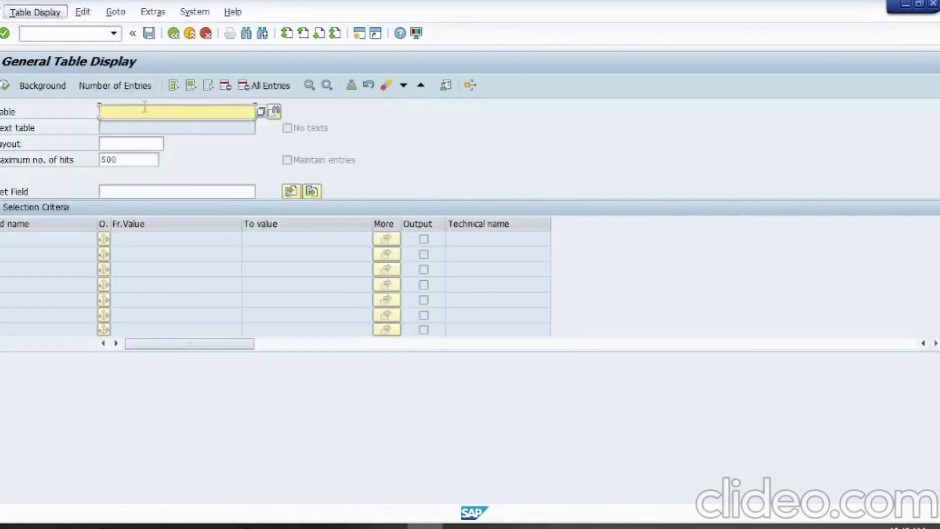
{"action": "type", "text": "AC"}
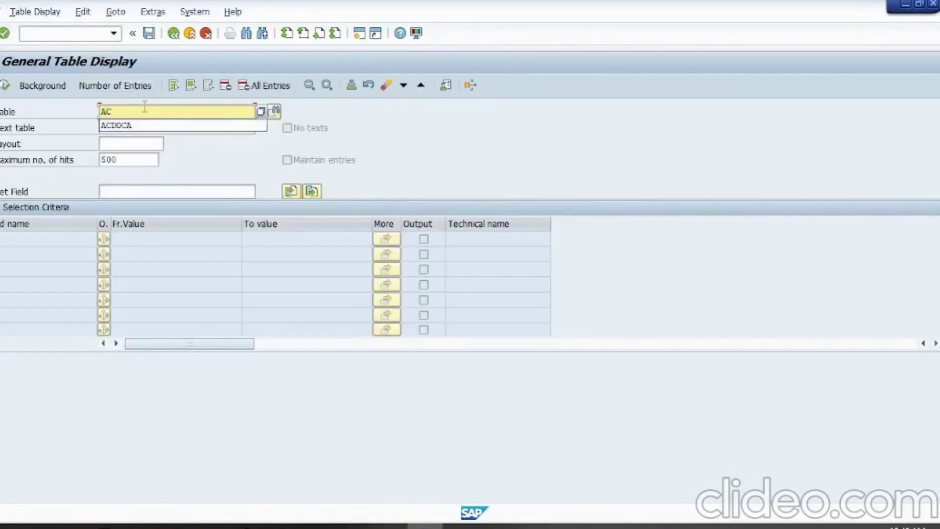
{"action": "type", "text": "DOCA"}
{"action": "key", "text": "Return"}
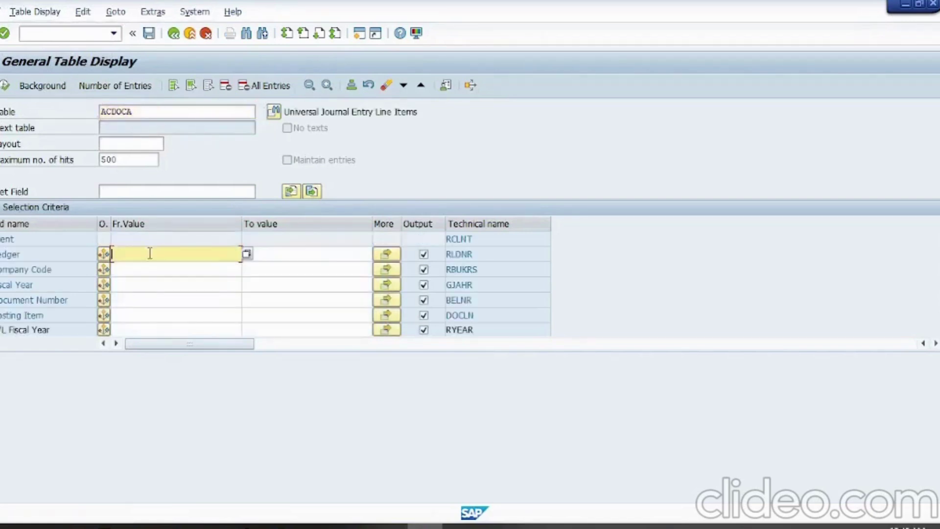
- List the ACDOCA entries, mark the CoCode and Ref. proc. columns, and scroll right to further fields
{"action": "key", "text": "XF86AudioLowerVolume"}
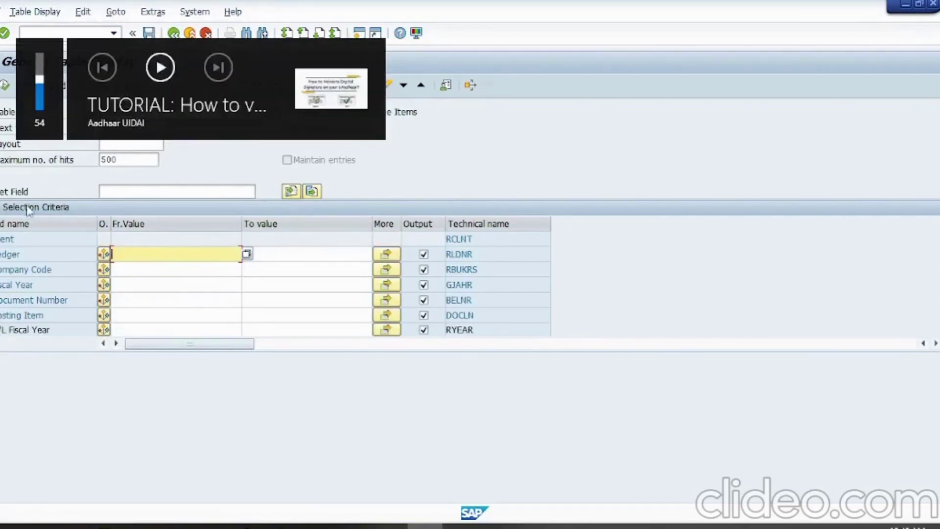
{"action": "left_click", "coordinate": [46, 195]}
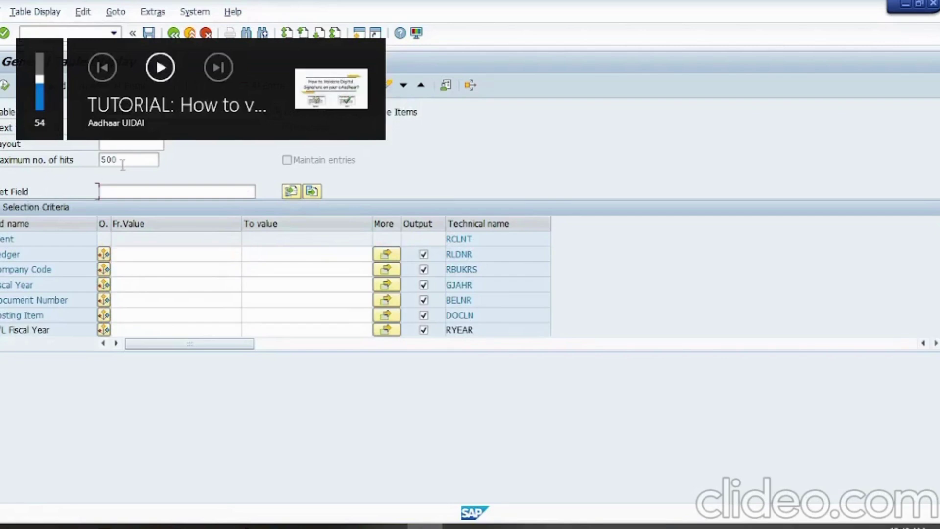
{"action": "key", "text": "alt+Tab"}
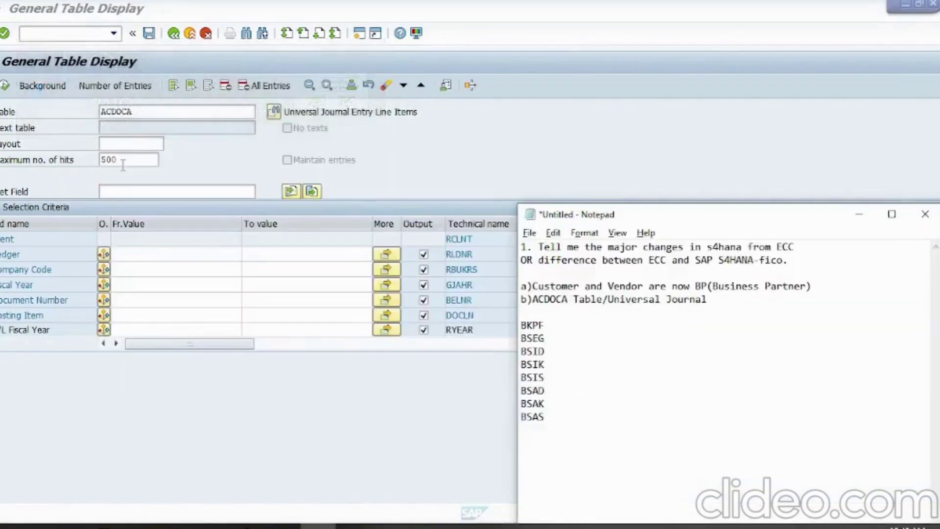
{"action": "left_click", "coordinate": [72, 130]}
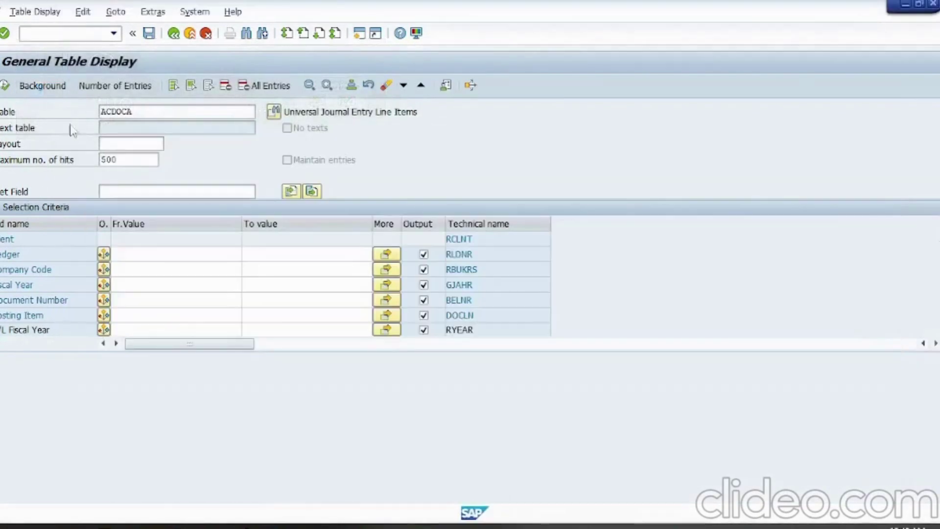
{"action": "left_click", "coordinate": [6, 86]}
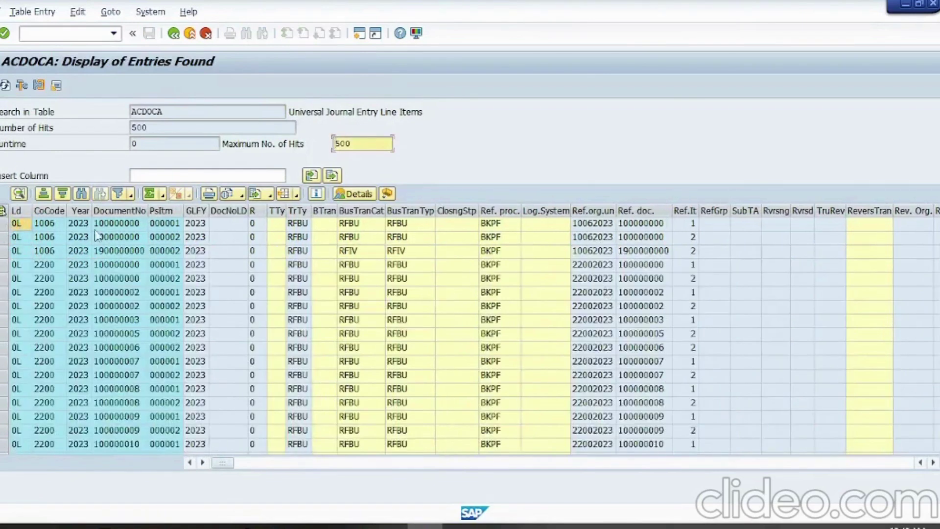
{"action": "left_click", "coordinate": [50, 210]}
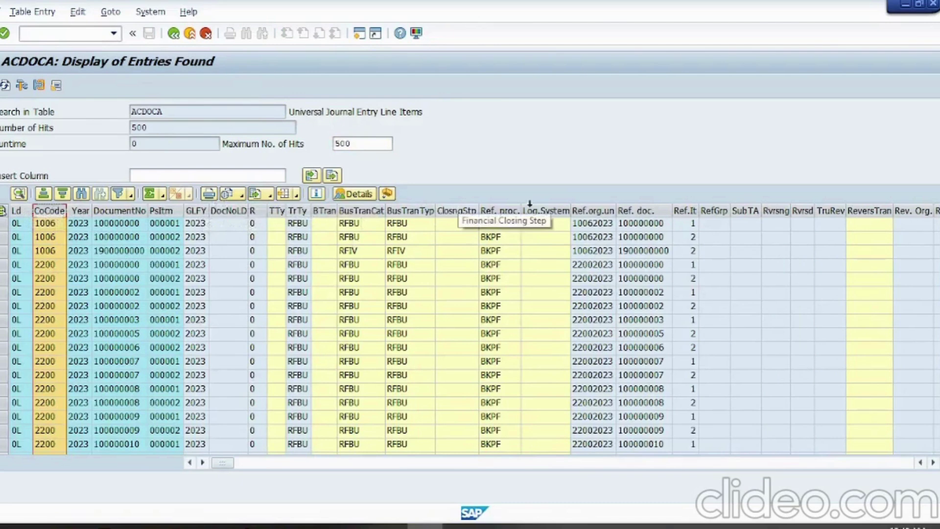
{"action": "left_click", "coordinate": [503, 210]}
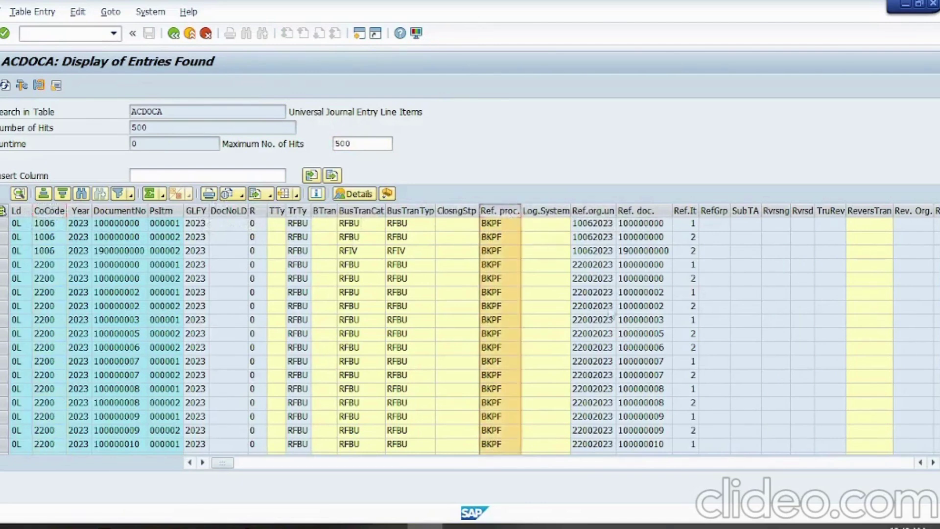
{"action": "left_click_drag", "start_coordinate": [228, 465], "coordinate": [471, 475]}
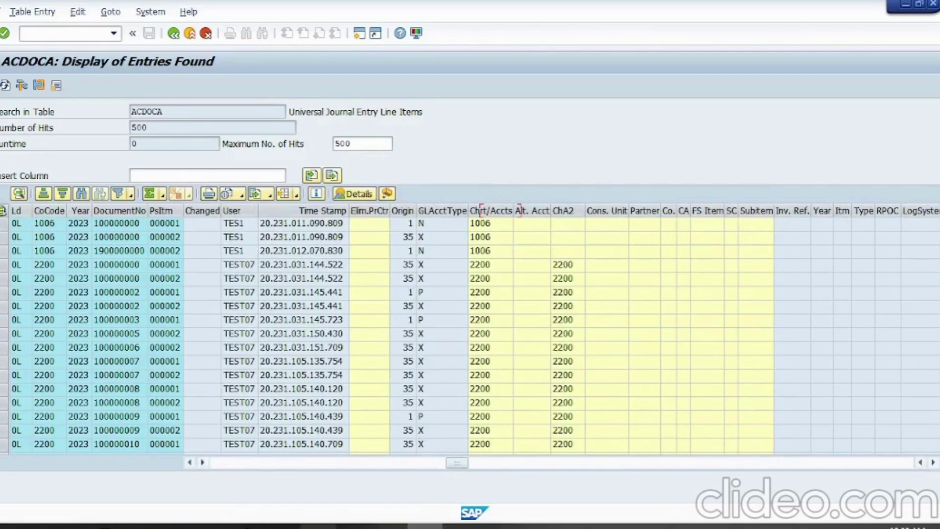
- Delete the BKPF–BSAS table list and type point 'c)Single Source of truth' in its place
{"action": "left_click", "coordinate": [314, 527]}
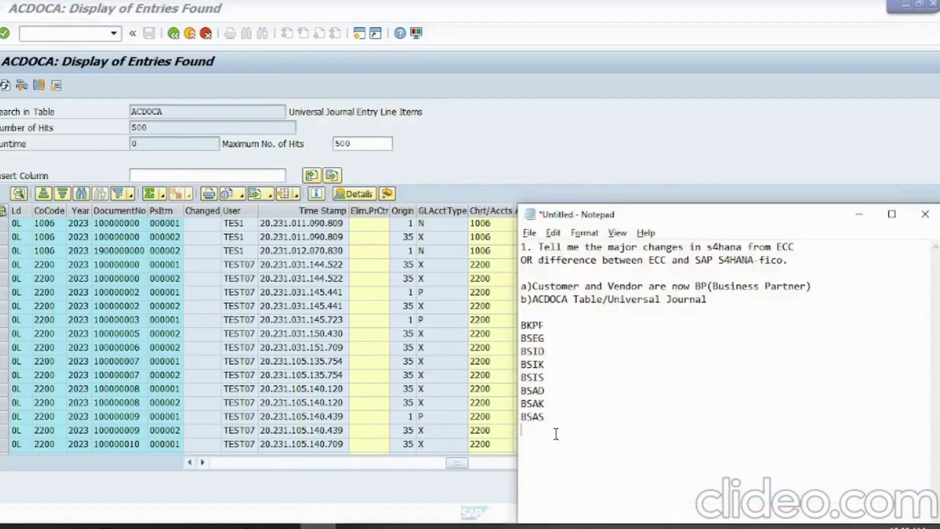
{"action": "left_click_drag", "start_coordinate": [556, 432], "coordinate": [521, 327]}
{"action": "key", "text": "BackSpace"}
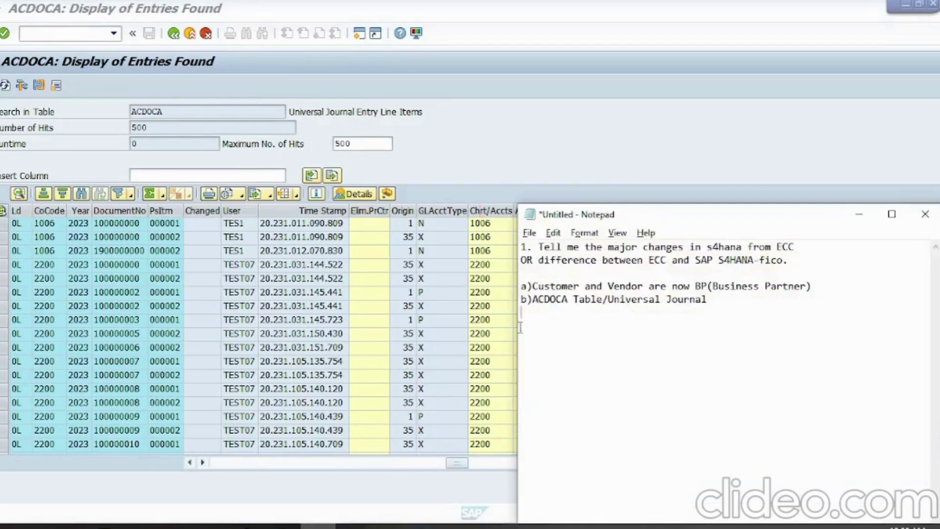
{"action": "type", "text": "c"}
{"action": "type", "text": "Single Sour"}
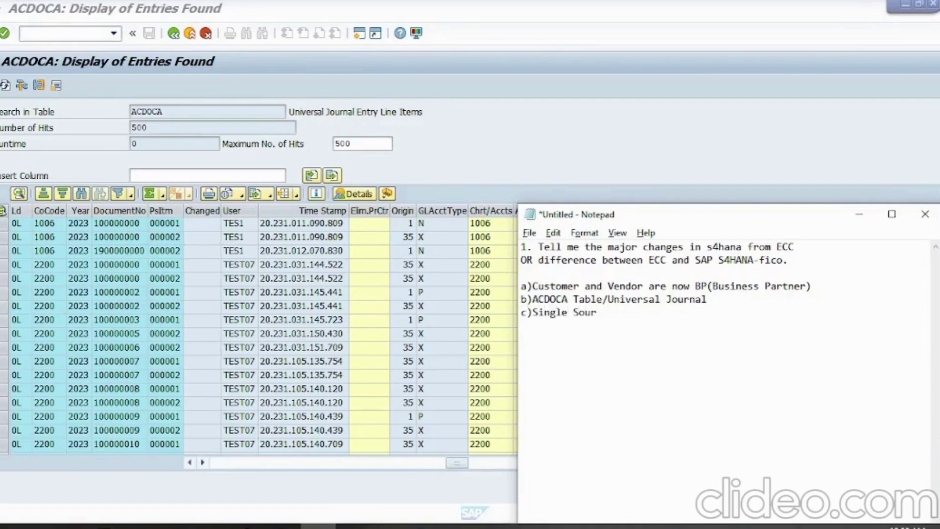
{"action": "type", "text": "ce of truth"}
- Leave the ACDOCA results with /n and open G/L account maintenance FS00
{"action": "left_click", "coordinate": [364, 44]}
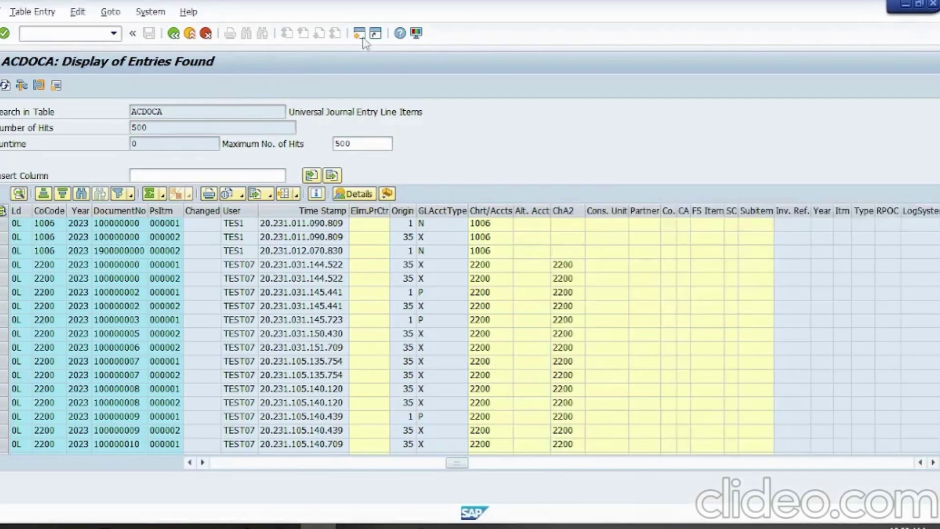
{"action": "left_click", "coordinate": [84, 39]}
{"action": "type", "text": "/n"}
{"action": "key", "text": "Return"}
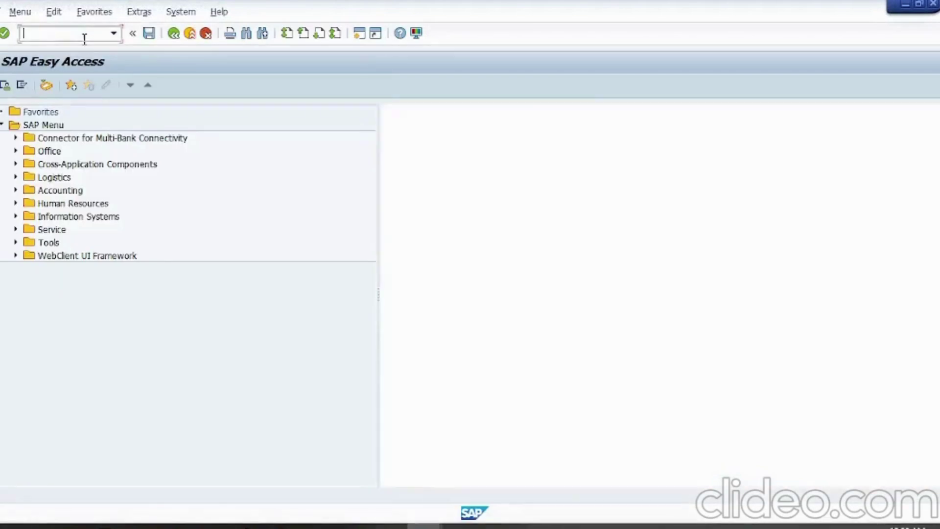
{"action": "type", "text": "fs00"}
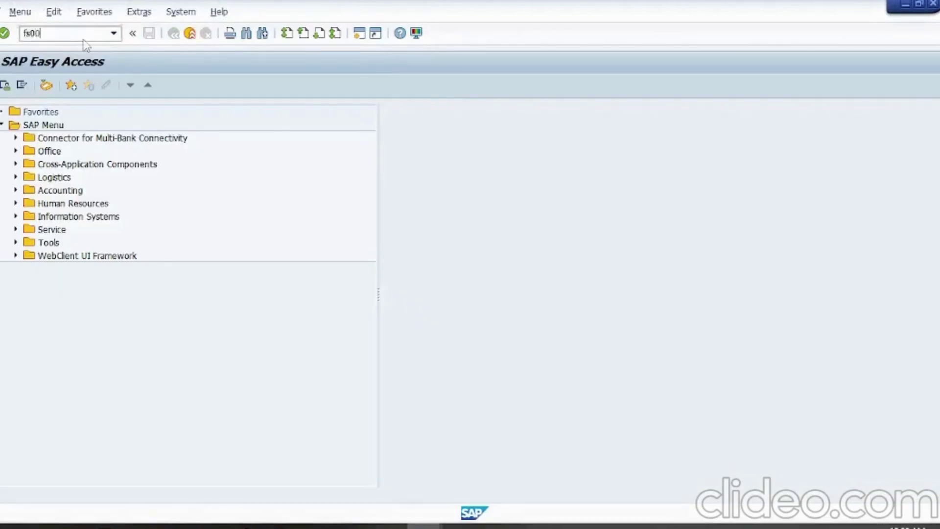
{"action": "key", "text": "Return"}
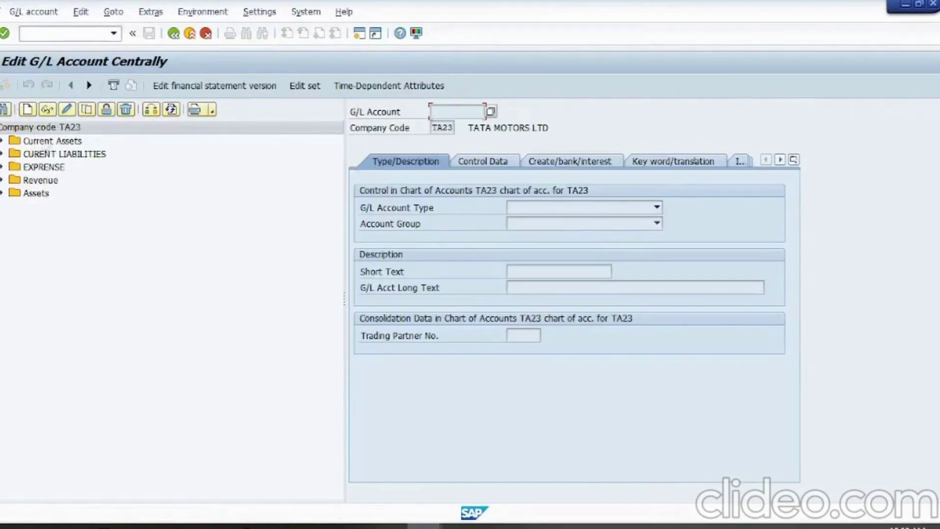
- Expand the Assets group and start creating G/L account 100006 in company code TA23
{"action": "left_click", "coordinate": [7, 142]}
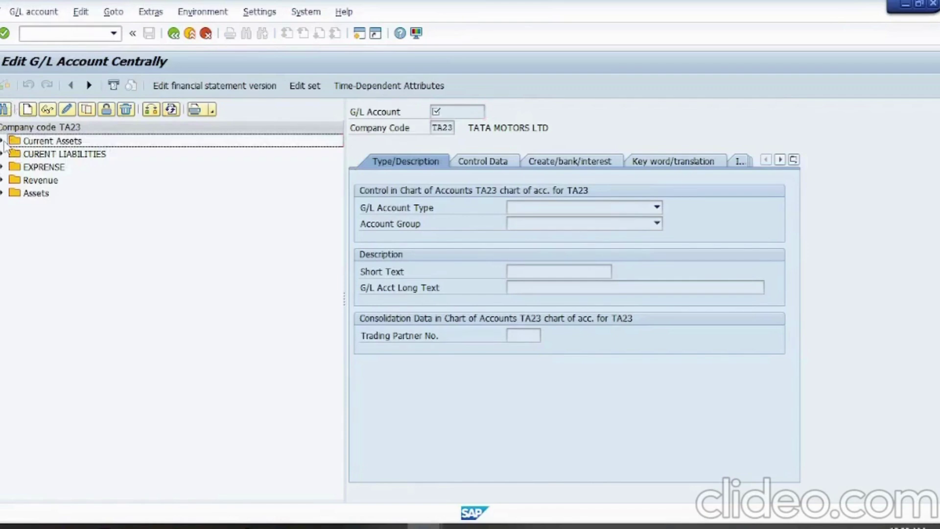
{"action": "left_click", "coordinate": [1, 193]}
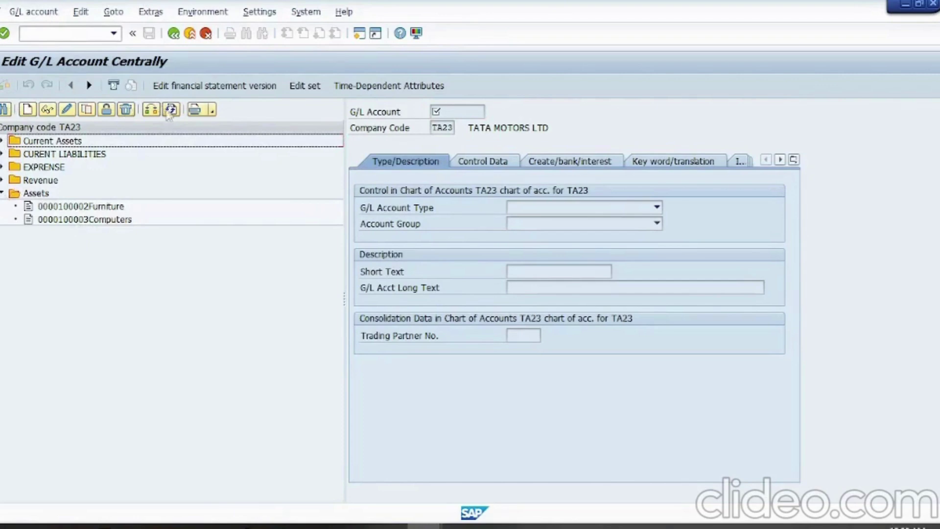
{"action": "left_click", "coordinate": [27, 108]}
{"action": "key", "text": "BackSpace"}
{"action": "key", "text": "Return"}
{"action": "key", "text": "Return"}
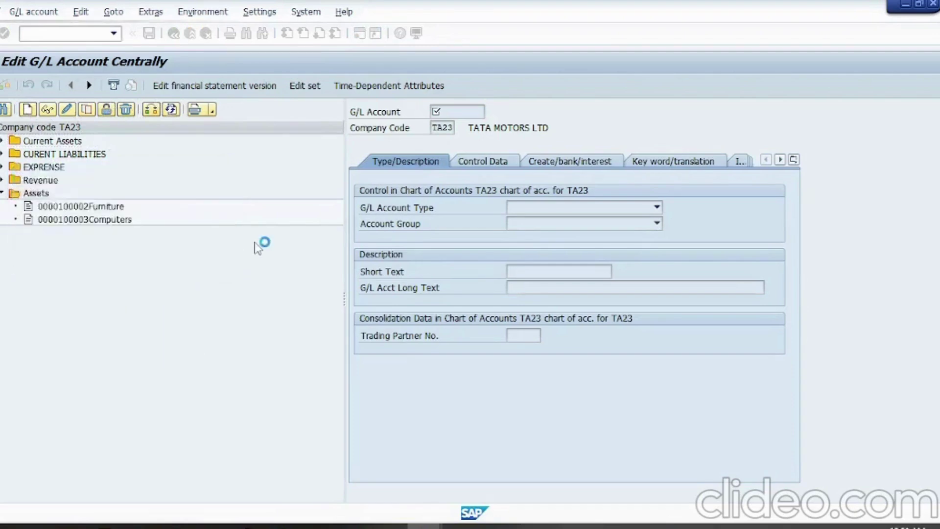
- Set the G/L account type of 100006 to P Primary Costs or Revenue
{"action": "left_click", "coordinate": [577, 209]}
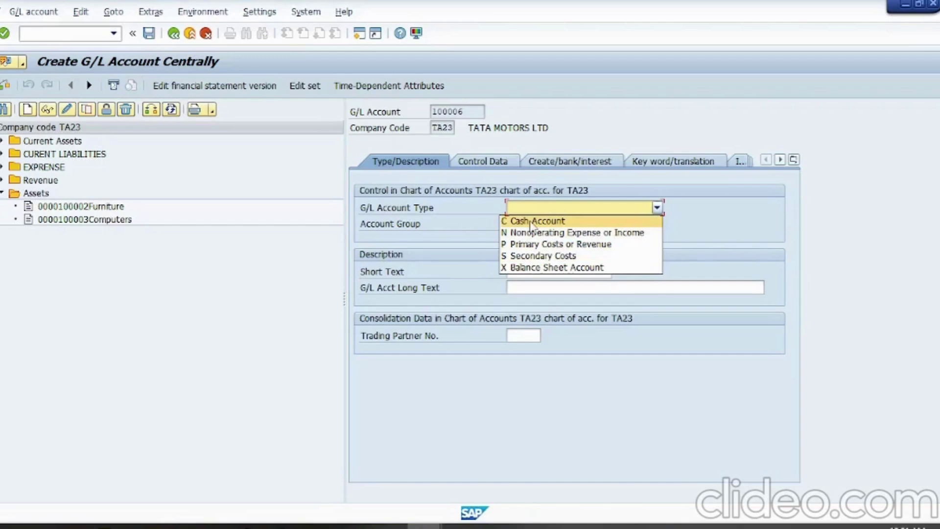
{"action": "key", "text": "Down"}
{"action": "key", "text": "Down"}
{"action": "key", "text": "Down"}
{"action": "key", "text": "Up"}
{"action": "key", "text": "Up"}
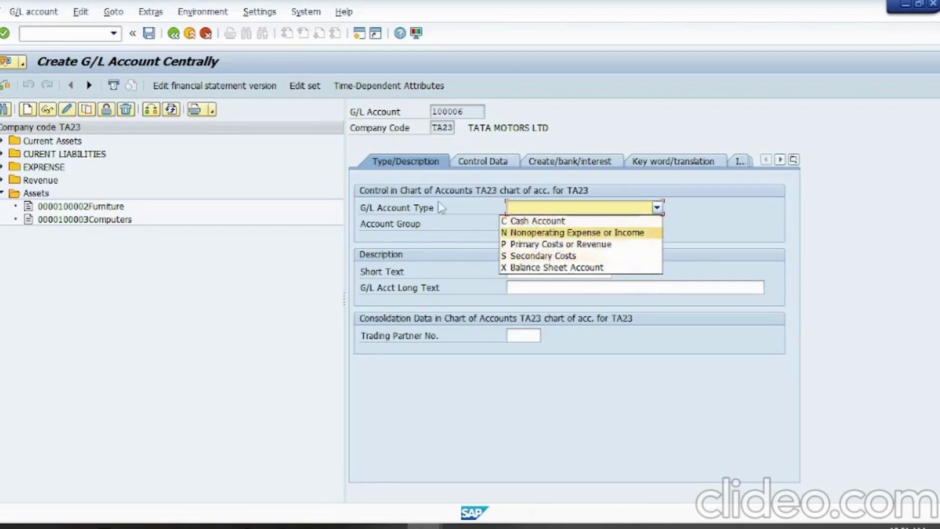
{"action": "left_click", "coordinate": [558, 244]}
- Show the account's Control Data and scroll down to the Controlling Area settings
{"action": "left_click", "coordinate": [481, 167]}
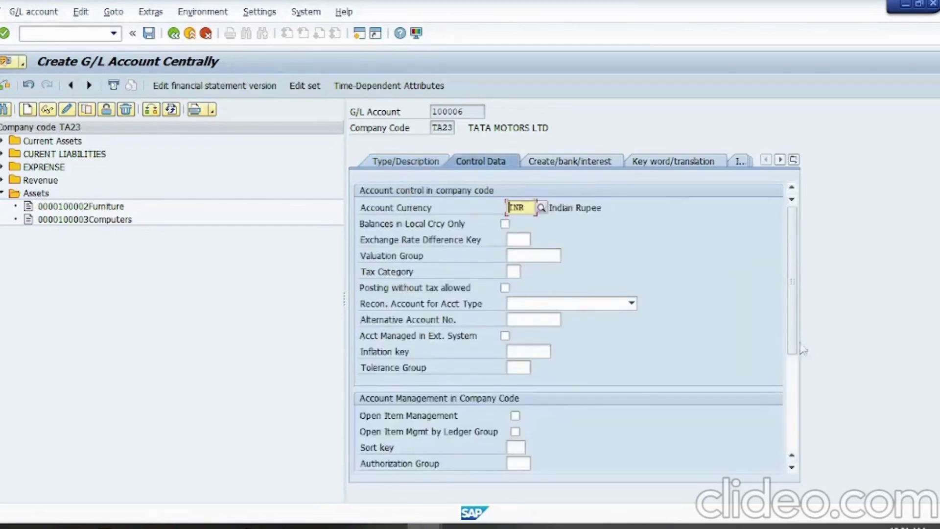
{"action": "left_click_drag", "start_coordinate": [790, 335], "coordinate": [801, 376]}
{"action": "scroll", "coordinate": [800, 377], "scroll_direction": "down", "scroll_amount": 3}
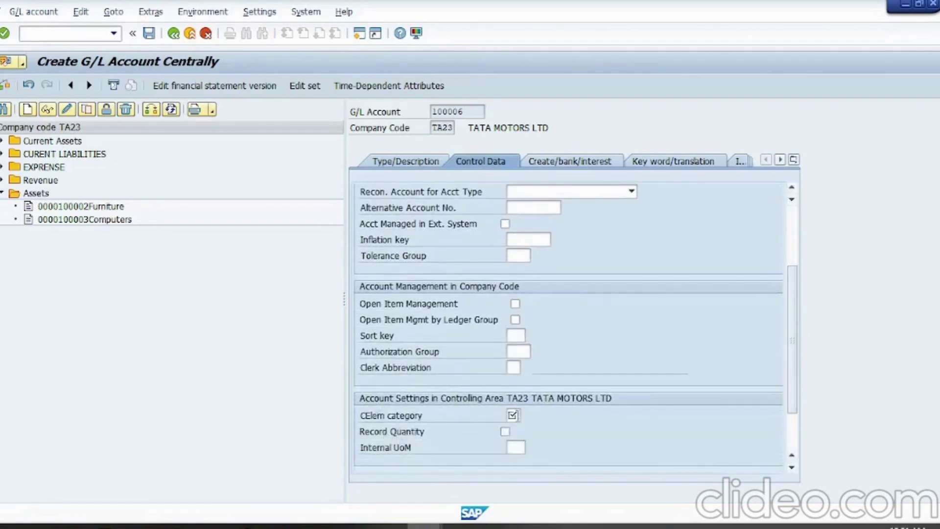
- Enter cost element category 1, then change account 100006's type to N Nonoperating Expense or Income
{"action": "left_click", "coordinate": [513, 414]}
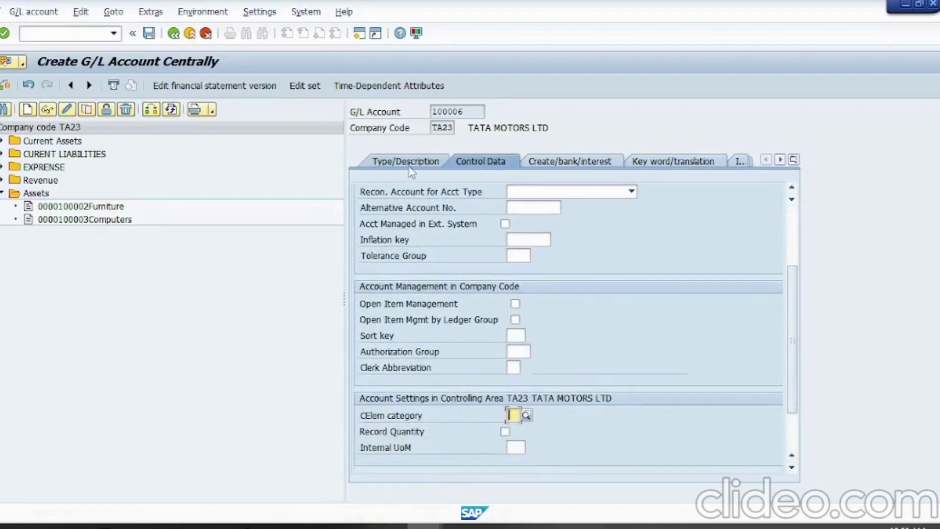
{"action": "type", "text": "1"}
{"action": "left_click", "coordinate": [414, 165]}
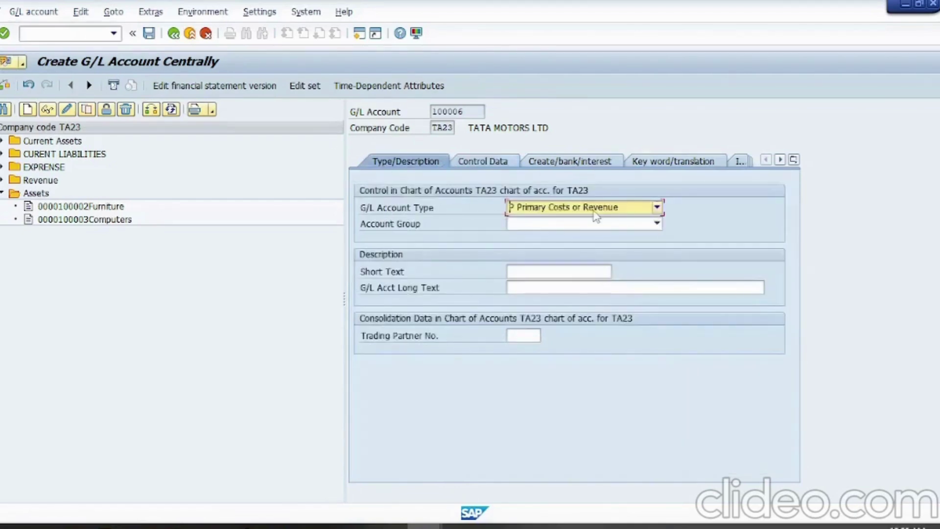
{"action": "left_click", "coordinate": [595, 214]}
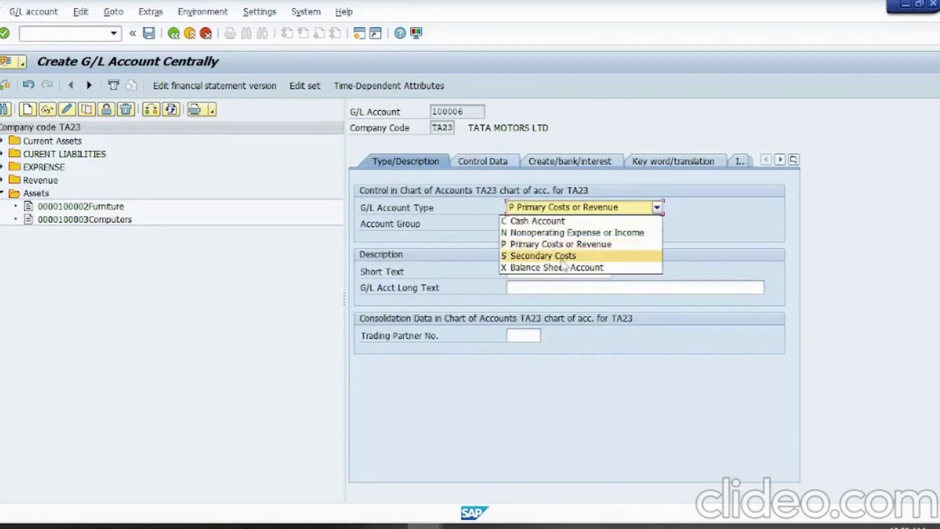
{"action": "left_click", "coordinate": [546, 234]}
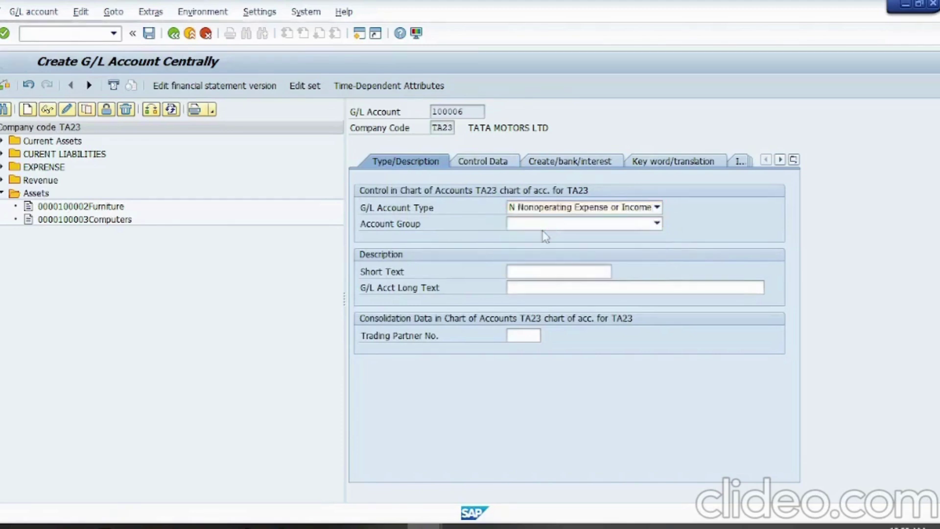
- Check Control Data and confirm the type stays N Nonoperating Expense or Income
{"action": "left_click", "coordinate": [484, 162]}
{"action": "left_click_drag", "start_coordinate": [796, 249], "coordinate": [797, 315]}
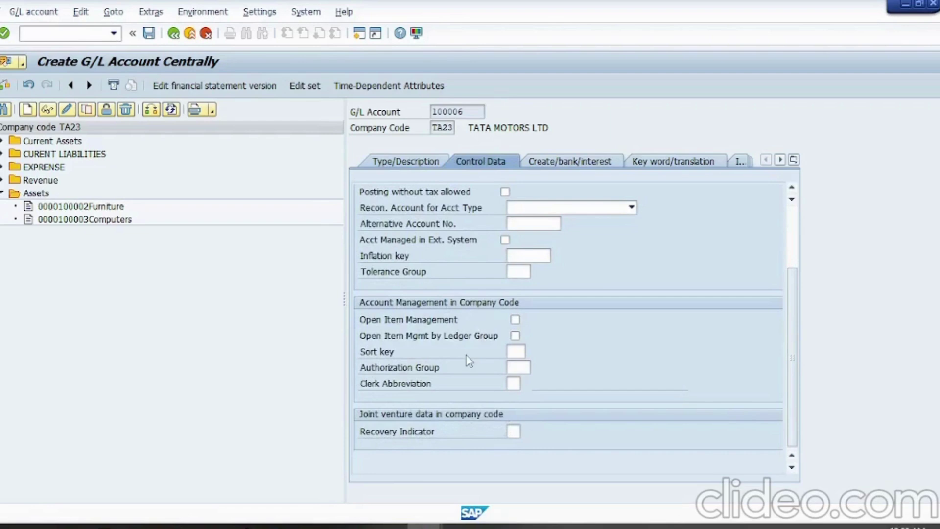
{"action": "left_click", "coordinate": [399, 164]}
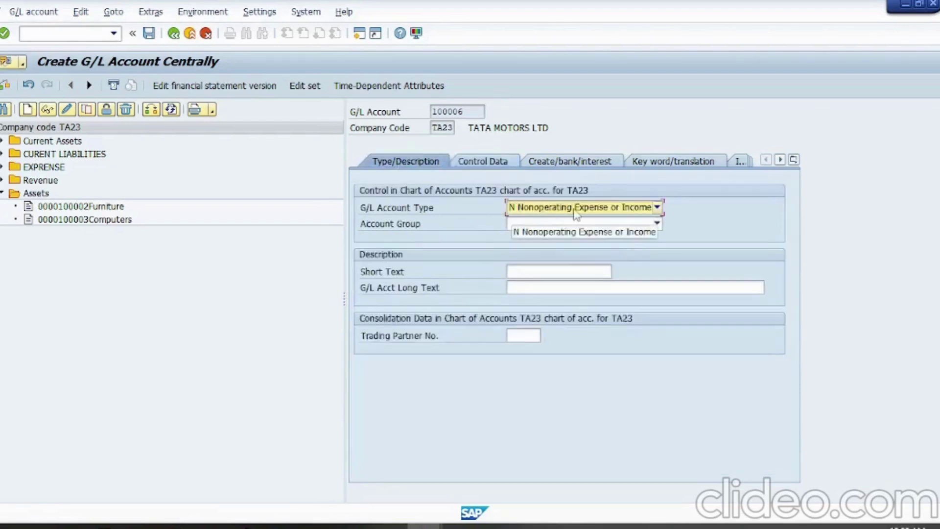
{"action": "left_click", "coordinate": [575, 212]}
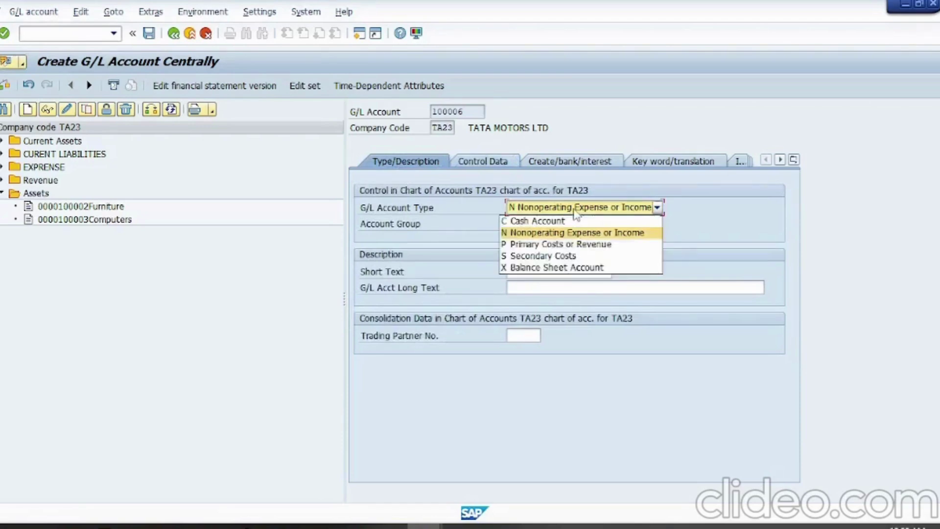
{"action": "left_click", "coordinate": [465, 251]}
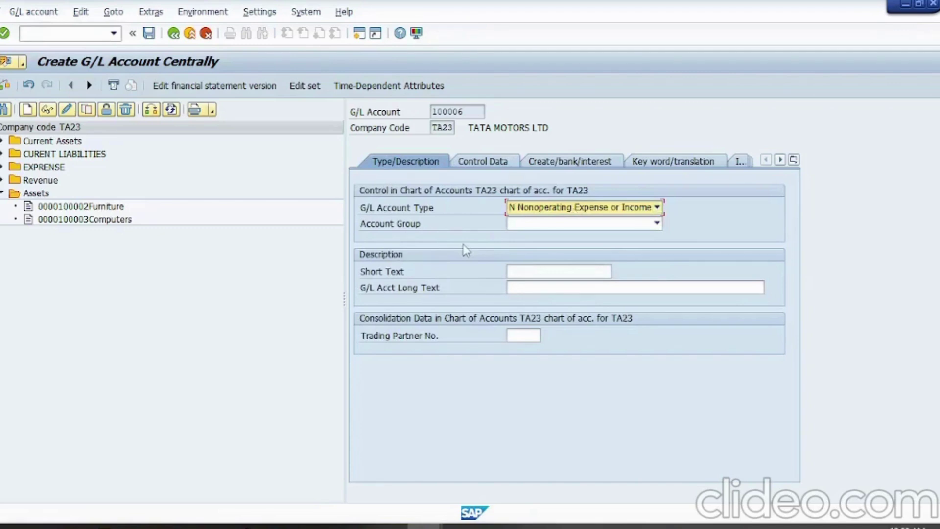
{"action": "left_click", "coordinate": [607, 209]}
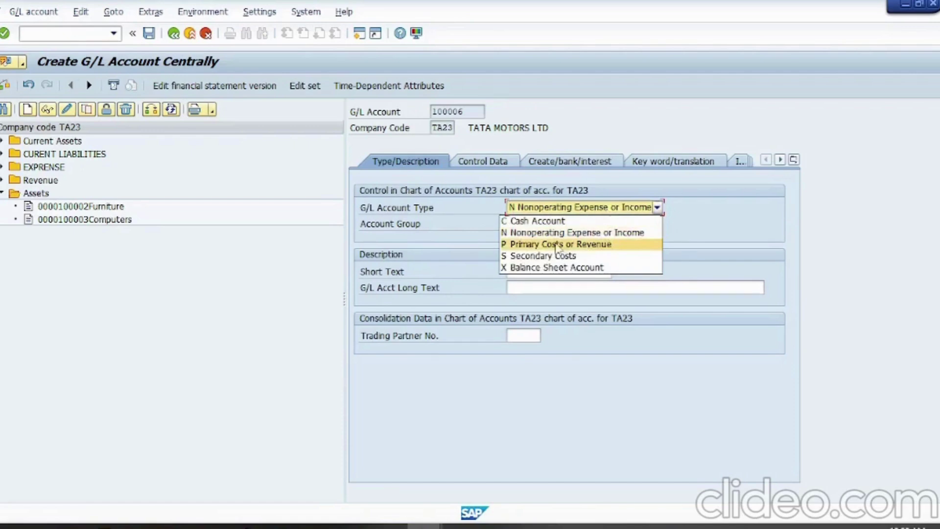
- Append '/FI and Co are now real-time' to line c) after 'Single Source of truth'
{"action": "key", "text": "alt+Tab"}
{"action": "key", "text": "alt+Tab"}
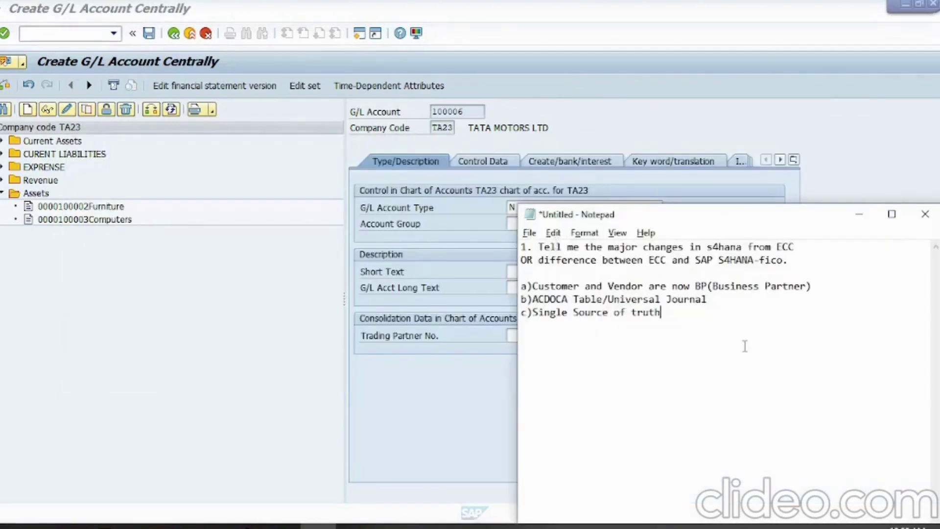
{"action": "type", "text": "/FI and CO a"}
{"action": "key", "text": "BackSpace"}
{"action": "key", "text": "BackSpace"}
{"action": "key", "text": "BackSpace"}
{"action": "type", "text": "o are now real t"}
{"action": "key", "text": "BackSpace"}
{"action": "key", "text": "BackSpace"}
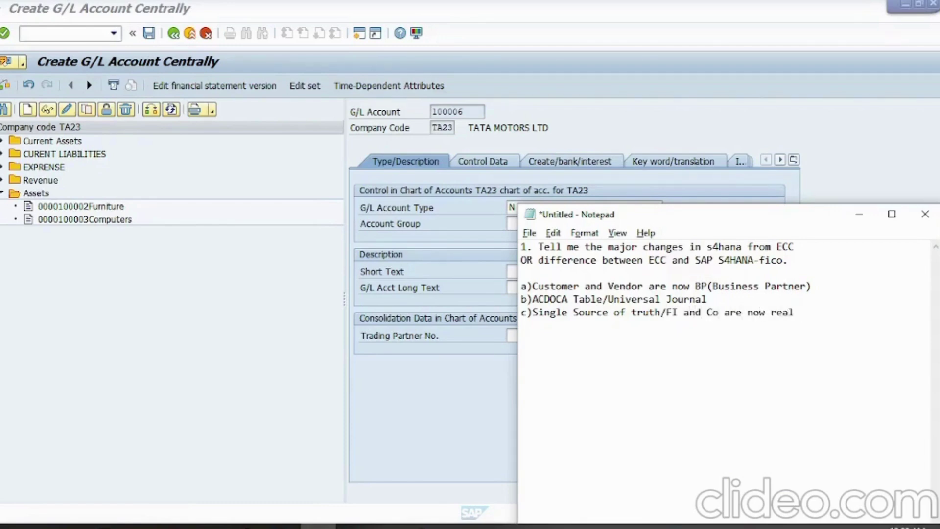
{"action": "type", "text": "-time"}
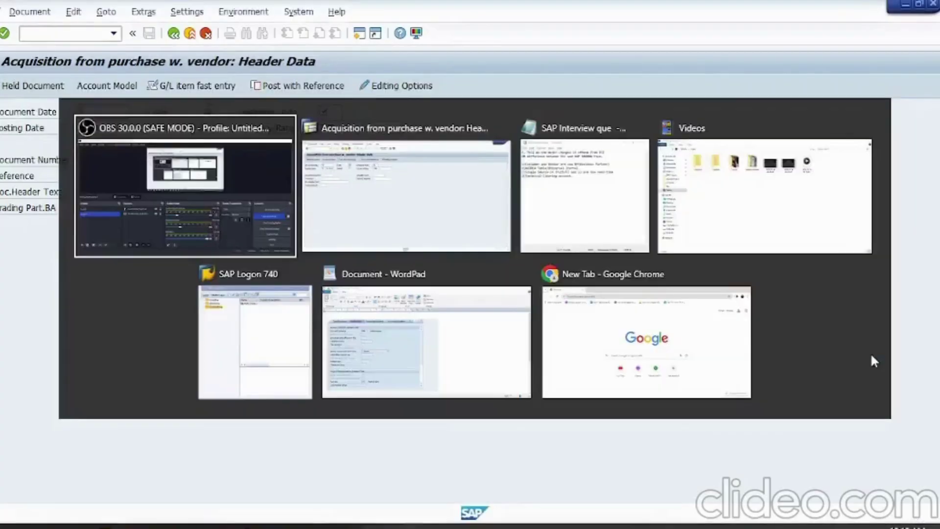
- Bring the SAP Interview que Notepad notes in front of the vendor acquisition screen
{"action": "key", "text": "alt+Tab"}
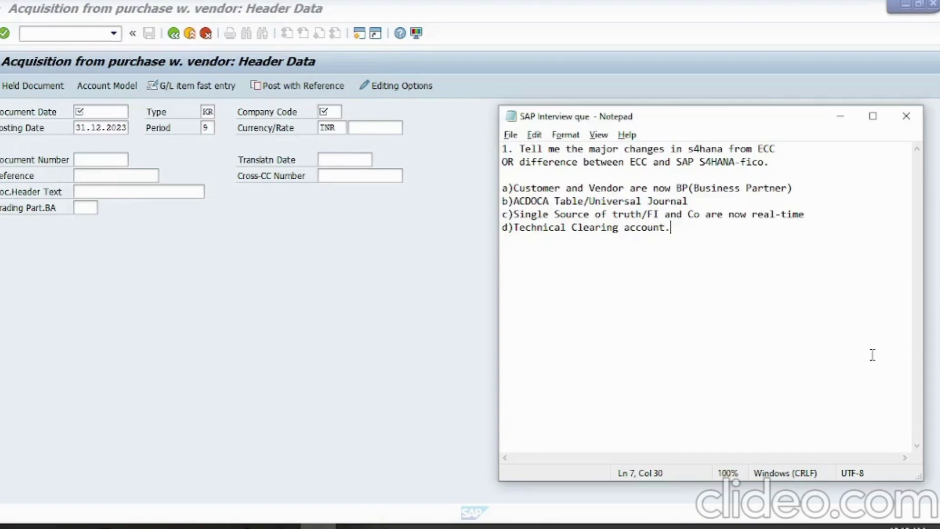
- Below point d), add an ECC heading with the lines 'Asset dr.' and 'To, Vendor cr.'
{"action": "key", "text": "Return"}
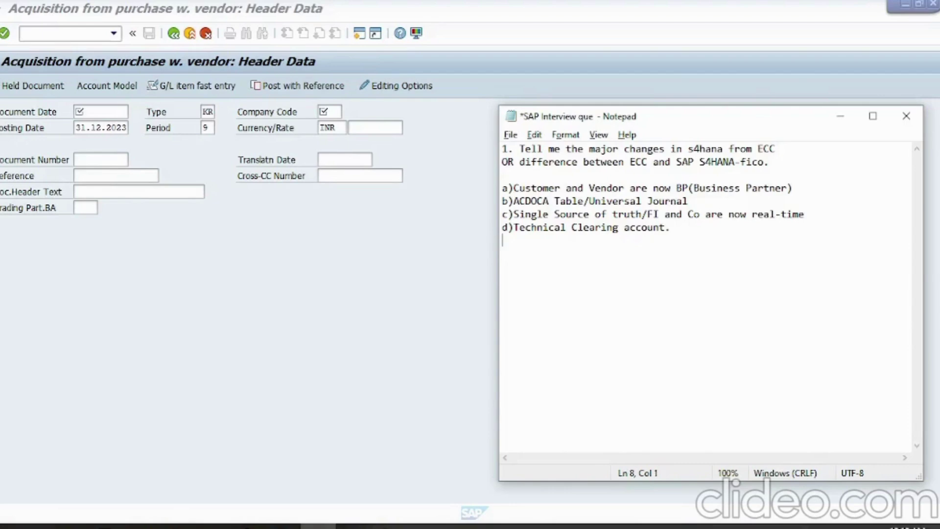
{"action": "key", "text": "Return"}
{"action": "type", "text": "ECC"}
{"action": "key", "text": "Return"}
{"action": "key", "text": "Return"}
{"action": "type", "text": "Ass"}
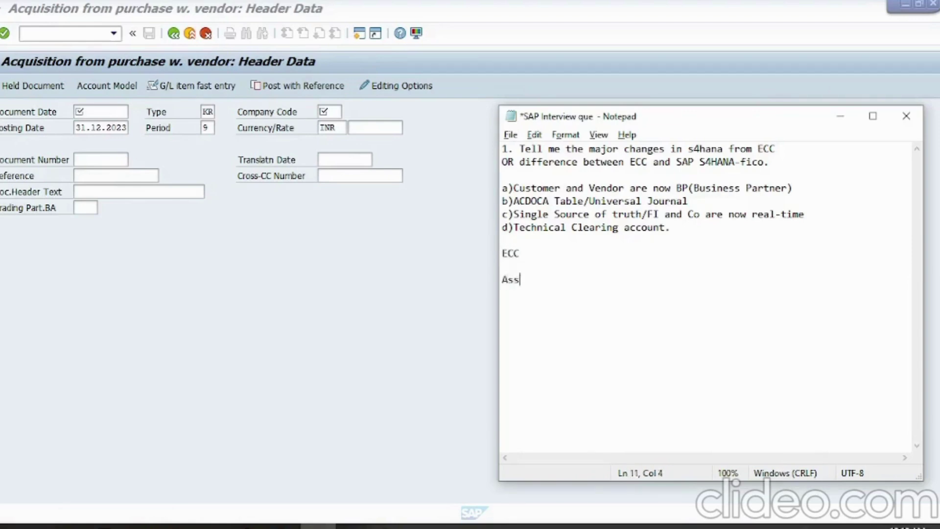
{"action": "type", "text": "et  dr,"}
{"action": "key", "text": "BackSpace"}
{"action": "type", "text": "."}
{"action": "key", "text": "Return"}
{"action": "type", "text": "To, Vendor"}
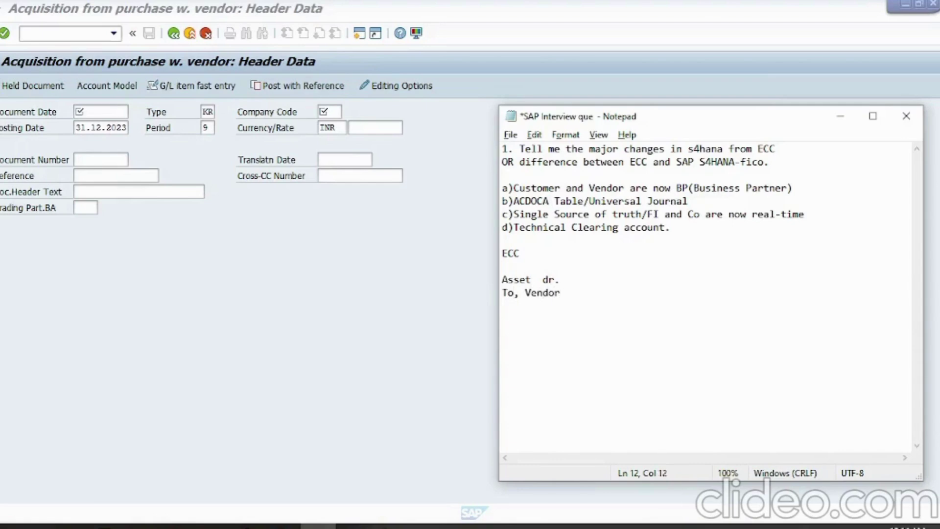
{"action": "type", "text": " cr."}
- Append '...KR' and '... KR' to the two ECC lines and add an S4HANA heading
{"action": "key", "text": "Up"}
{"action": "type", "text": "...KR"}
{"action": "left_click", "coordinate": [872, 354]}
{"action": "type", "text": "... KR"}
{"action": "key", "text": "Return"}
{"action": "key", "text": "Return"}
{"action": "type", "text": "S4HANA"}
{"action": "key", "text": "Return"}
{"action": "key", "text": "Return"}
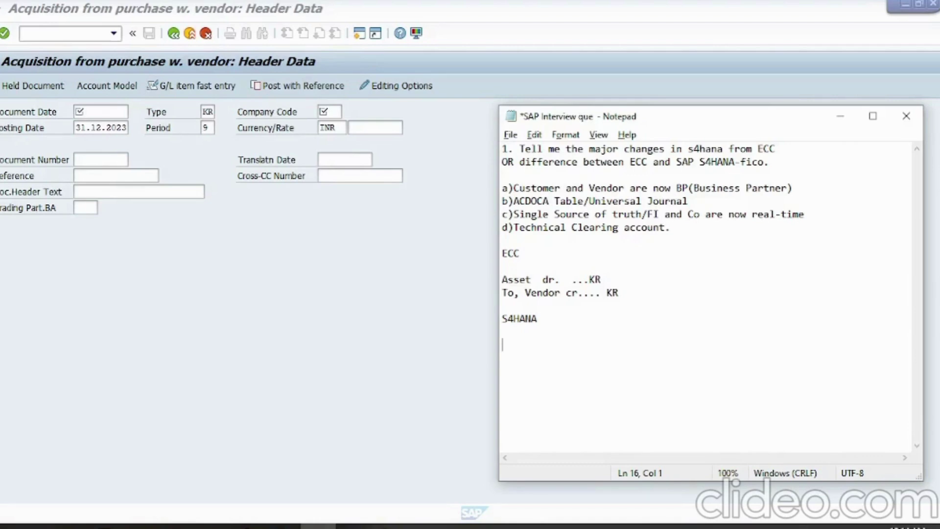
- Under S4HANA, add 'Asset view' with the lines 'Asset Dr.' and 'To, Tech. clr. a/c'
{"action": "type", "text": "Asset view"}
{"action": "key", "text": "Return"}
{"action": "key", "text": "Return"}
{"action": "type", "text": "Asset"}
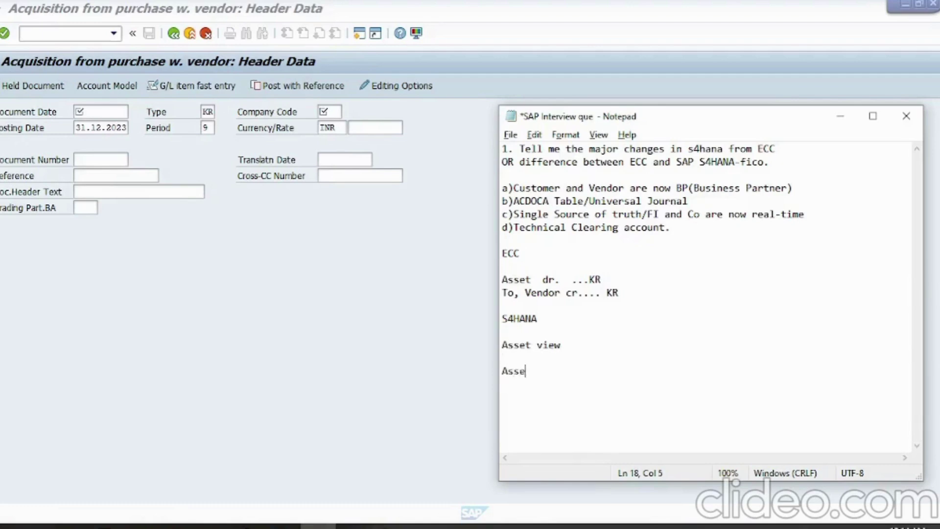
{"action": "type", "text": " Dr."}
{"action": "key", "text": "Return"}
{"action": "type", "text": "To, Tech. cl."}
{"action": "key", "text": "BackSpace"}
{"action": "key", "text": "BackSpace"}
{"action": "type", "text": "lr. a"}
{"action": "left_click", "coordinate": [873, 355]}
{"action": "type", "text": "c"}
{"action": "key", "text": "BackSpace"}
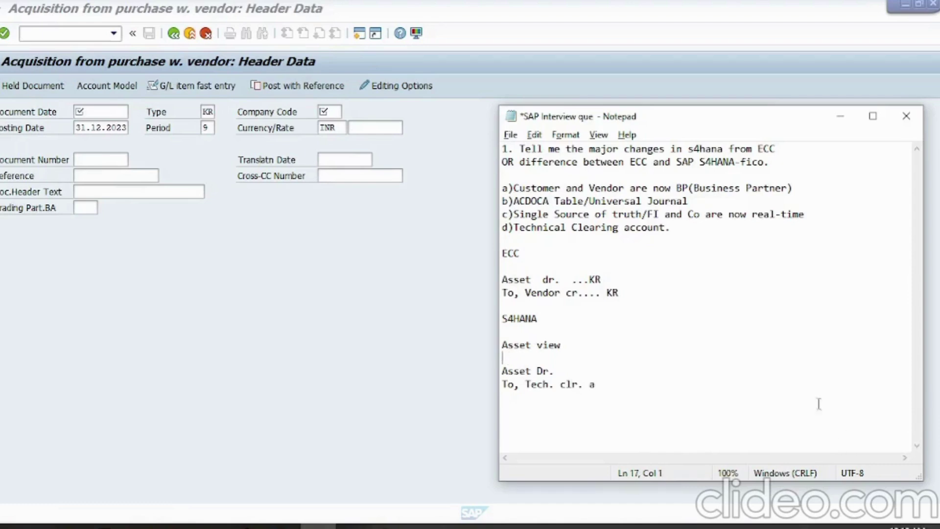
{"action": "left_click", "coordinate": [618, 390]}
{"action": "type", "text": "/c"}
- Complete the lines as 'Asset Dr. ... AA 70' and 'To, Tech. clr. a/c...AA 75', and begin an Operation heading
{"action": "left_click", "coordinate": [657, 368]}
{"action": "type", "text": "... AA"}
{"action": "left_click", "coordinate": [502, 383]}
{"action": "key", "text": "Right"}
{"action": "key", "text": "Right"}
{"action": "key", "text": "Right"}
{"action": "key", "text": "Right"}
{"action": "key", "text": "Right"}
{"action": "key", "text": "Right"}
{"action": "key", "text": "Right"}
{"action": "key", "text": "Right"}
{"action": "key", "text": "Right"}
{"action": "key", "text": "Right"}
{"action": "key", "text": "Right"}
{"action": "key", "text": "Right"}
{"action": "key", "text": "Right"}
{"action": "key", "text": "Right"}
{"action": "key", "text": "Right"}
{"action": "key", "text": "Right"}
{"action": "key", "text": "Right"}
{"action": "key", "text": "Right"}
{"action": "type", "text": "...AA"}
{"action": "left_click", "coordinate": [636, 362]}
{"action": "left_click", "coordinate": [635, 373]}
{"action": "type", "text": "70"}
{"action": "left_click", "coordinate": [649, 385]}
{"action": "type", "text": "75"}
{"action": "left_click", "coordinate": [636, 384]}
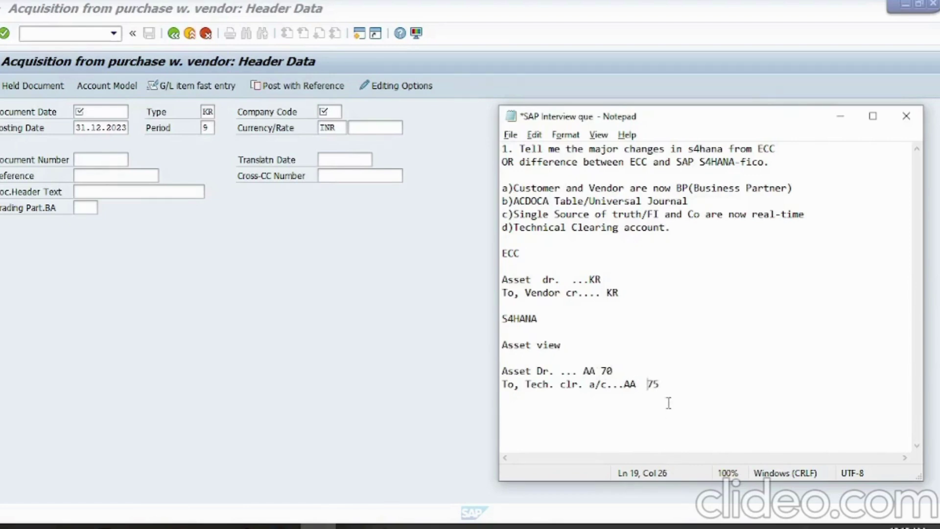
{"action": "key", "text": "ctrl+End"}
{"action": "type", "text": "Operation VSau"}
- Finish the 'Operation View' heading and paste the Tech. clr. a/c line under it with 70
{"action": "key", "text": "BackSpace"}
{"action": "key", "text": "BackSpace"}
{"action": "key", "text": "BackSpace"}
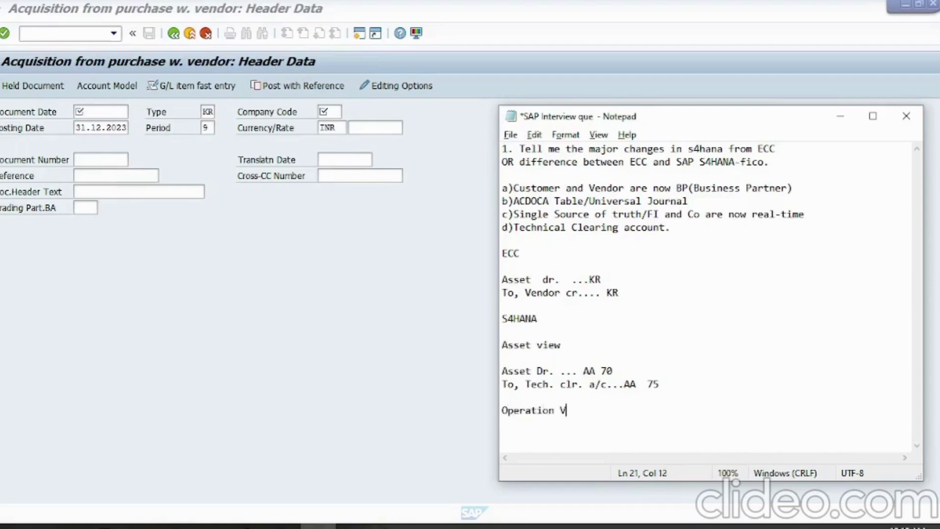
{"action": "type", "text": "iew"}
{"action": "key", "text": "Return"}
{"action": "left_click_drag", "start_coordinate": [525, 384], "coordinate": [637, 384]}
{"action": "key", "text": "ctrl+c"}
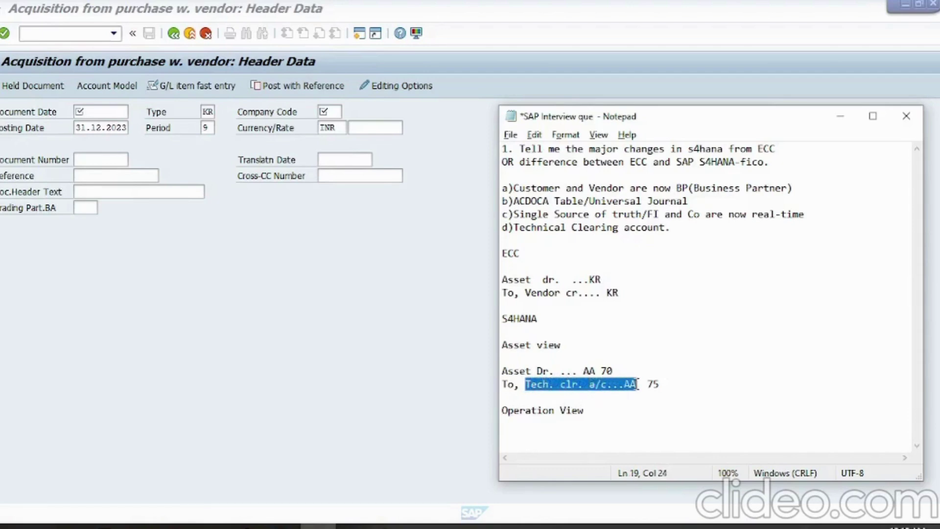
{"action": "left_click", "coordinate": [520, 434]}
{"action": "key", "text": "ctrl+v"}
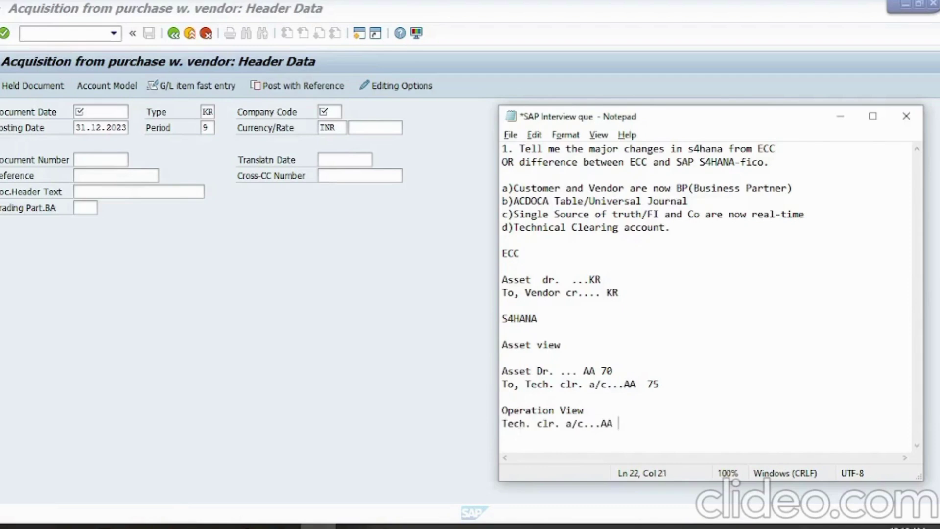
{"action": "type", "text": "70"}
- Add 'Vendor a/c .......KR 31' and change the clearing line to 'Tech. clr. a/c...KR 70'
{"action": "key", "text": "Return"}
{"action": "type", "text": "Vendor a."}
{"action": "key", "text": "BackSpace"}
{"action": "type", "text": "/c "}
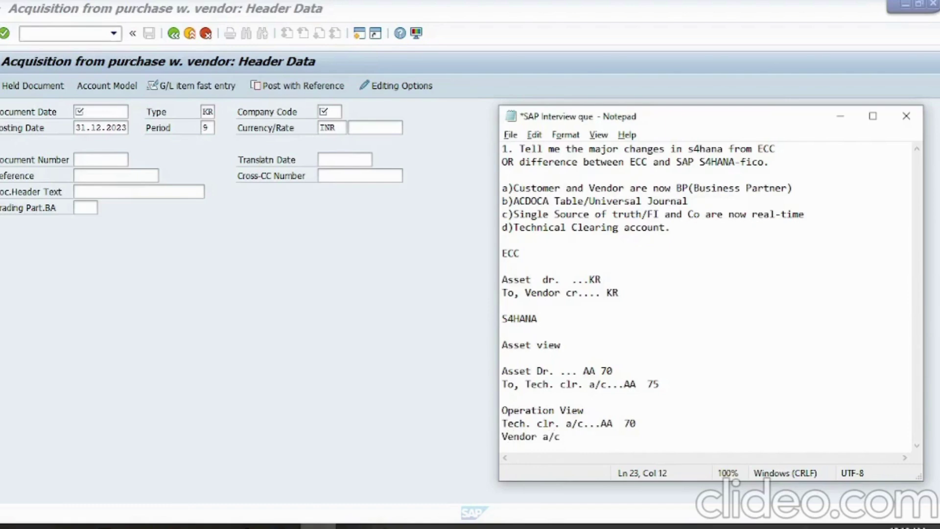
{"action": "type", "text": ".......KR"}
{"action": "key", "text": "Up"}
{"action": "key", "text": "BackSpace"}
{"action": "key", "text": "BackSpace"}
{"action": "key", "text": "BackSpace"}
{"action": "type", "text": "KR"}
{"action": "key", "text": "Down"}
{"action": "key", "text": "End"}
{"action": "type", "text": "31"}
{"action": "left_click_drag", "start_coordinate": [642, 415], "coordinate": [490, 436]}
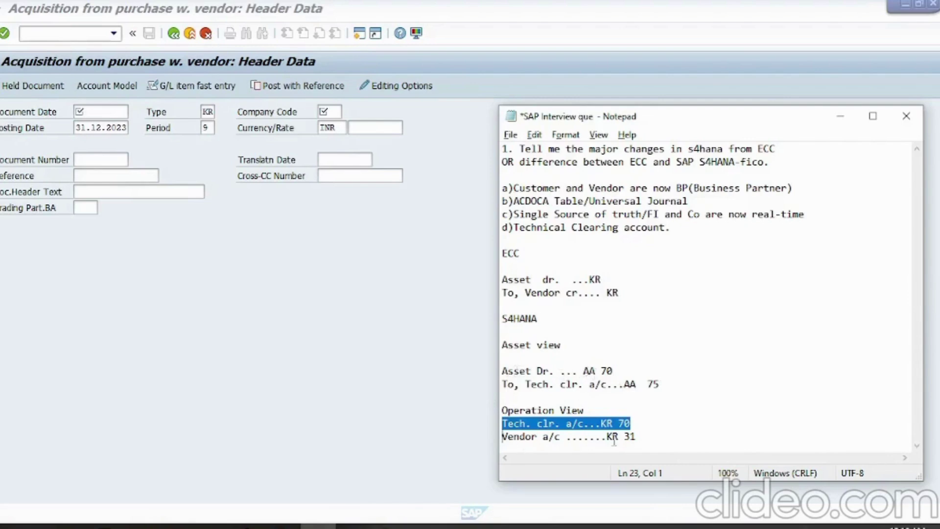
{"action": "left_click", "coordinate": [636, 437]}
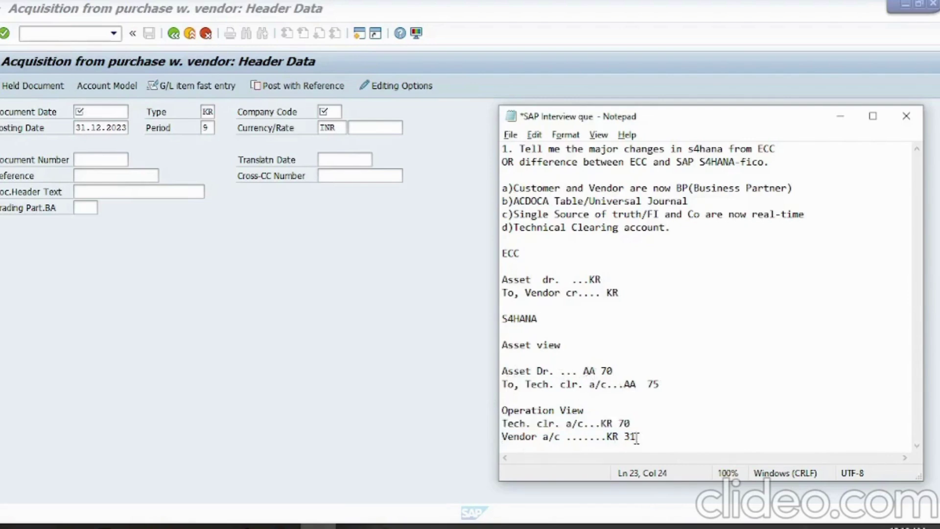
- Review the Control Data screenshot in WordPad, then exit SAP's vendor acquisition posting screen
{"action": "left_click", "coordinate": [364, 435]}
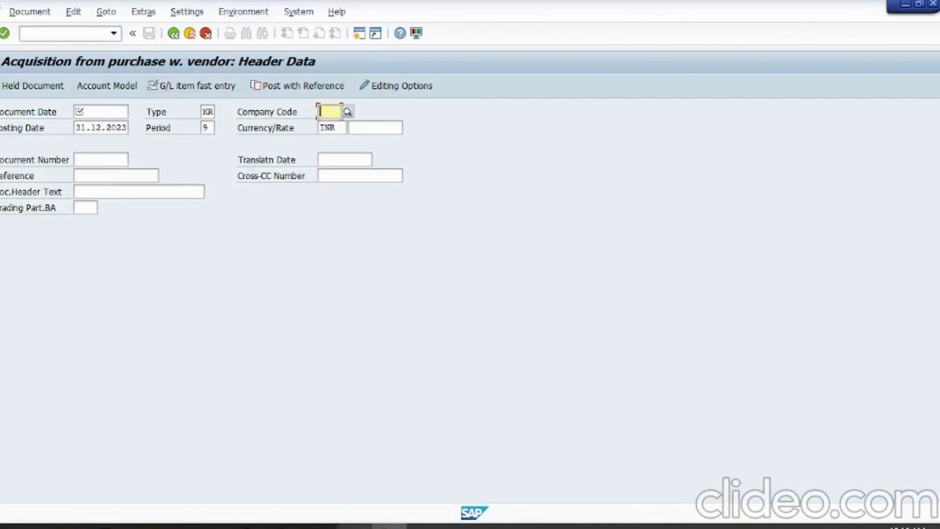
{"action": "left_click", "coordinate": [354, 526]}
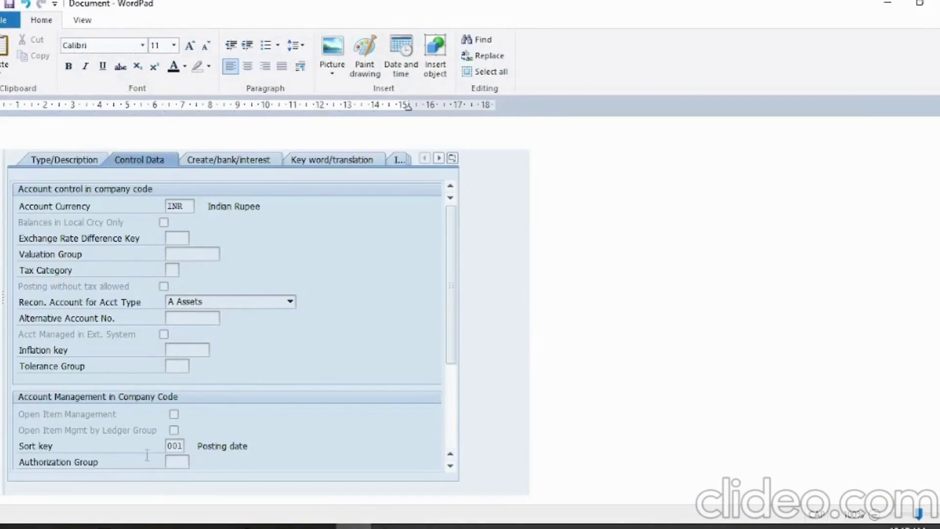
{"action": "key", "text": "alt"}
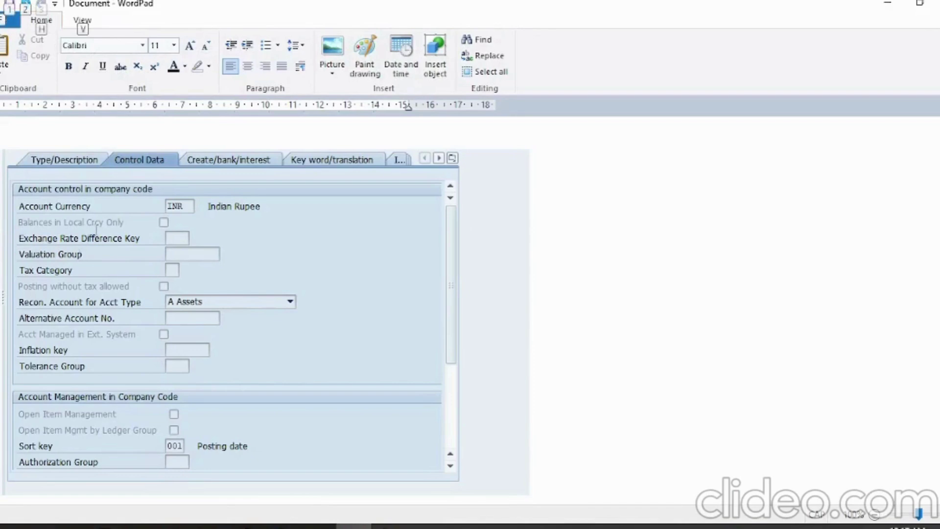
{"action": "key", "text": "alt"}
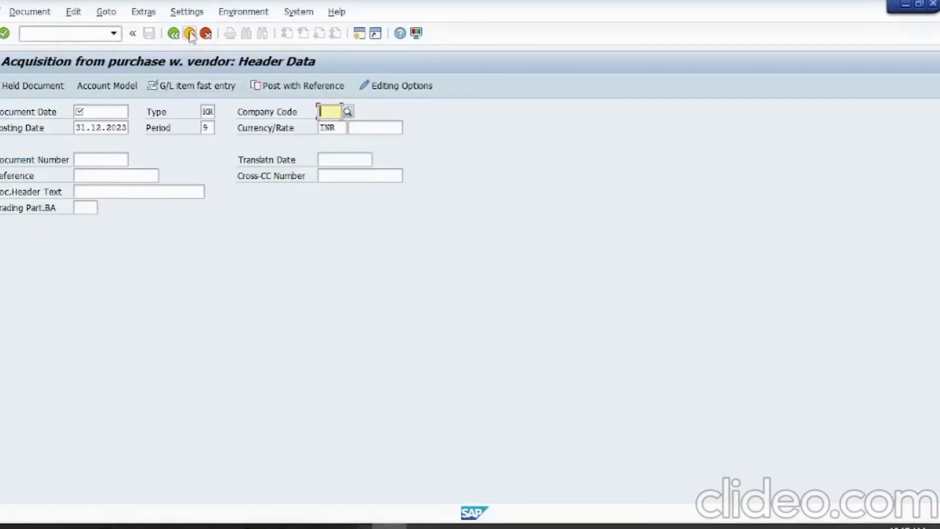
{"action": "left_click", "coordinate": [190, 34]}
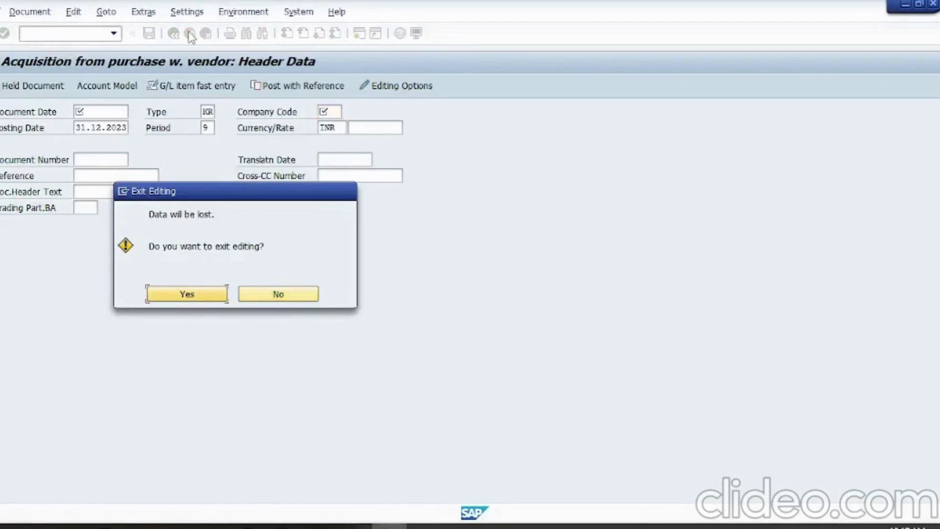
- Confirm leaving the posting without saving and start SPRO customizing
{"action": "key", "text": "Return"}
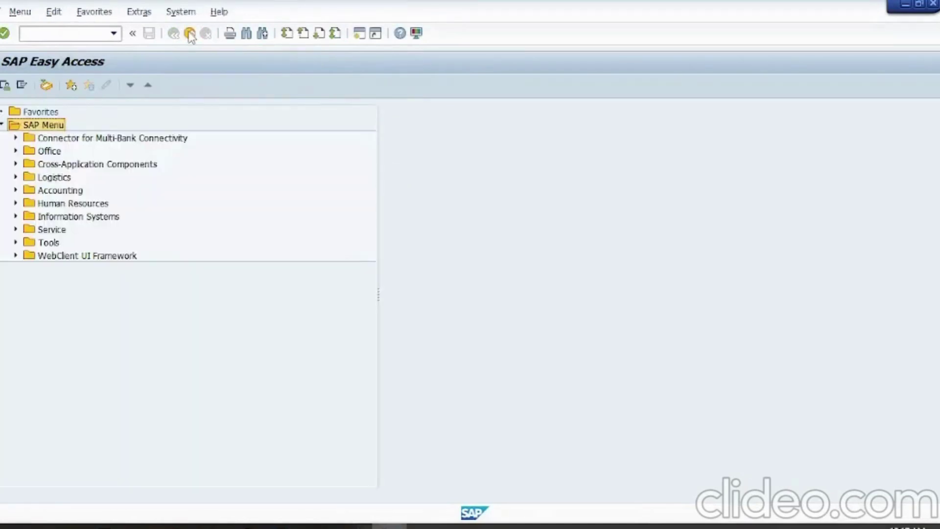
{"action": "left_click", "coordinate": [89, 30]}
{"action": "type", "text": "SPRO"}
{"action": "key", "text": "Return"}
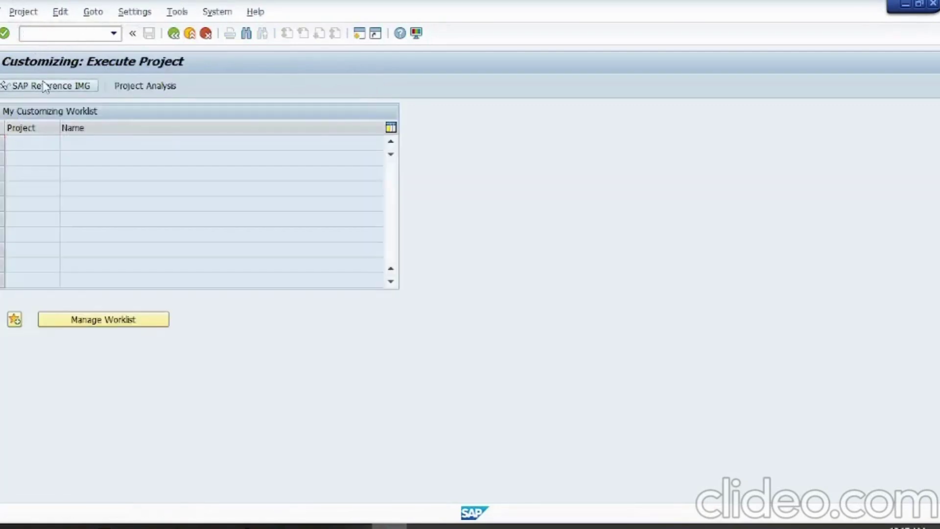
- In the Reference IMG, open Asset Accounting > Integration with GL > Define Technical Clearing Account
{"action": "left_click", "coordinate": [45, 86]}
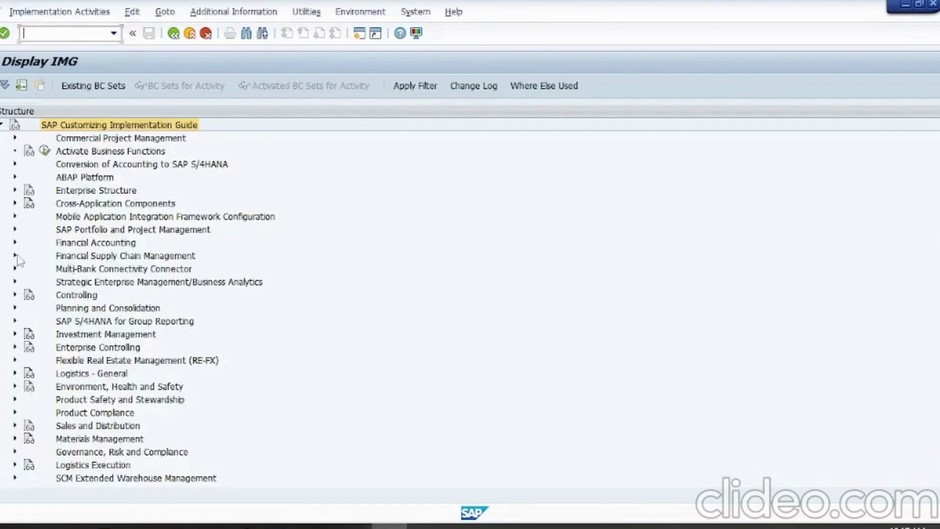
{"action": "left_click", "coordinate": [15, 244]}
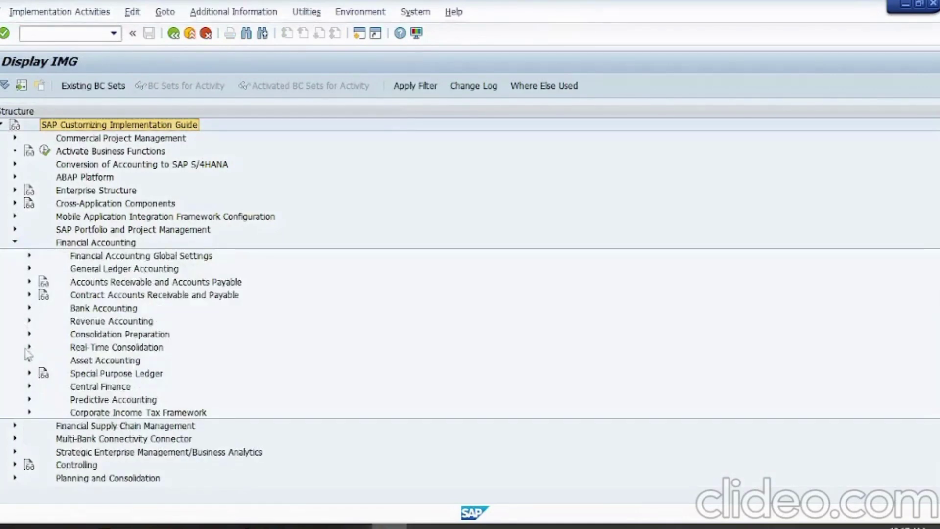
{"action": "left_click", "coordinate": [29, 360]}
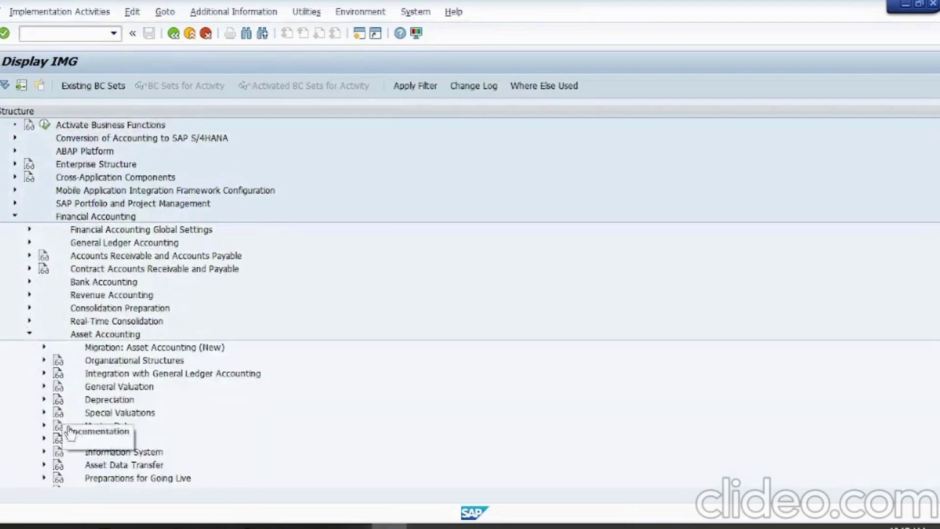
{"action": "left_click", "coordinate": [44, 374]}
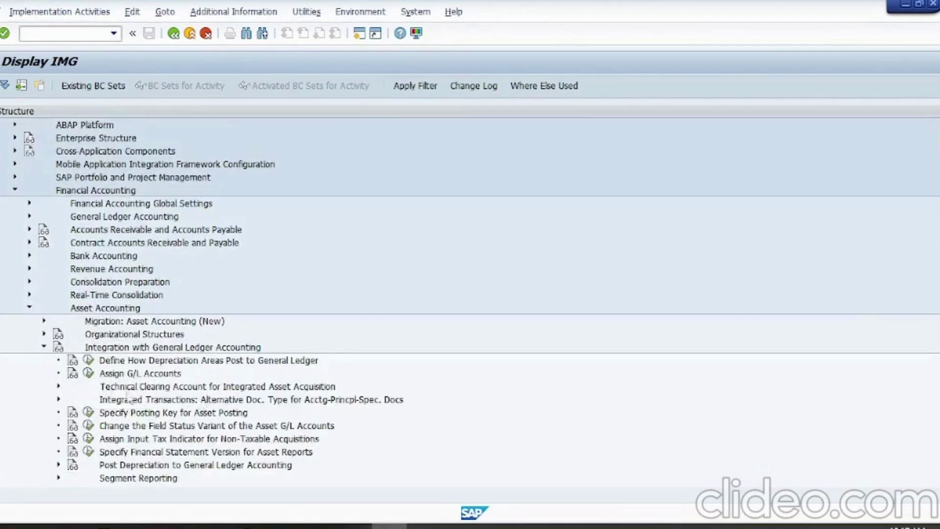
{"action": "left_click", "coordinate": [58, 387]}
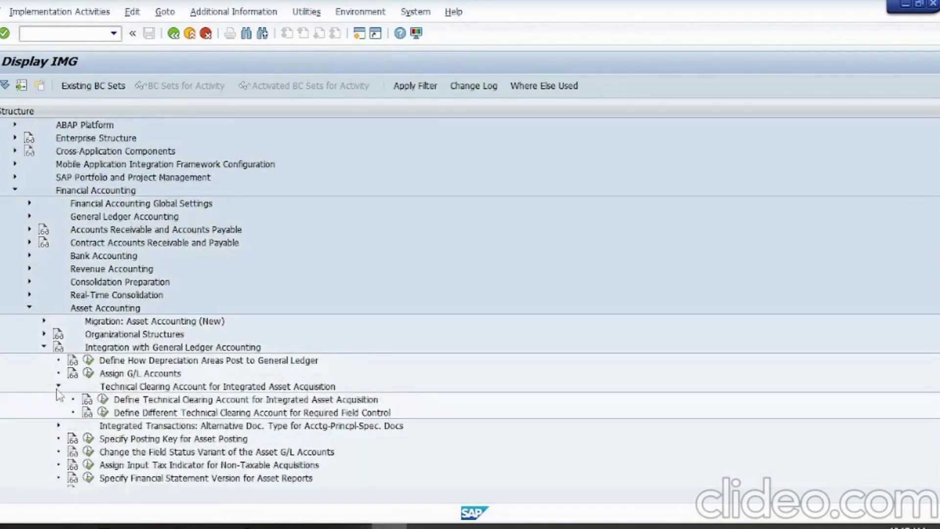
{"action": "left_click", "coordinate": [104, 400]}
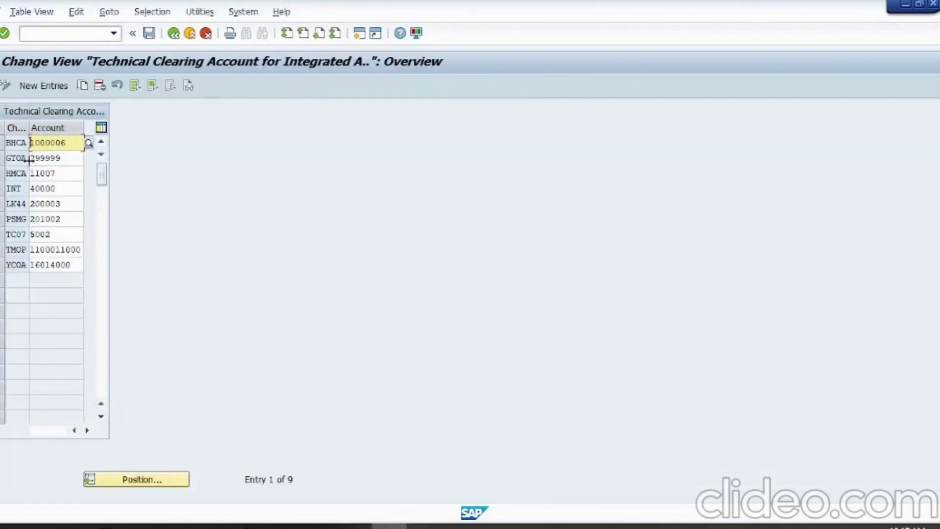
{"action": "left_click", "coordinate": [134, 483]}
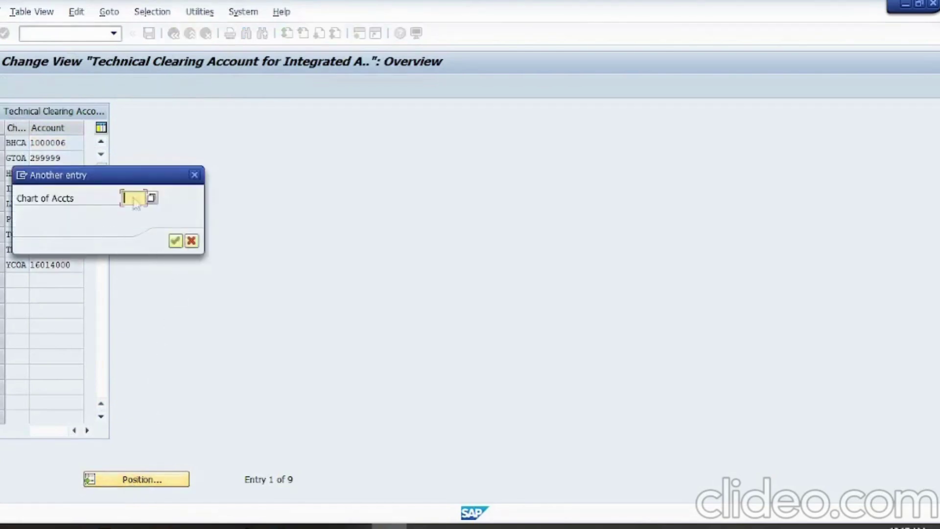
{"action": "left_click", "coordinate": [194, 175]}
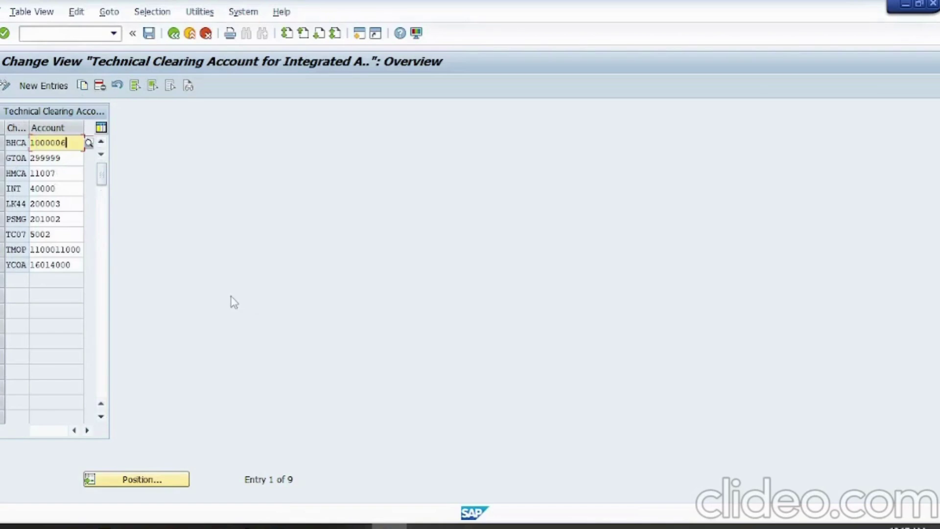
- Scroll WordPad to the posted Line items, then select the asset and operation view lines in Notepad
{"action": "key", "text": "alt+Tab"}
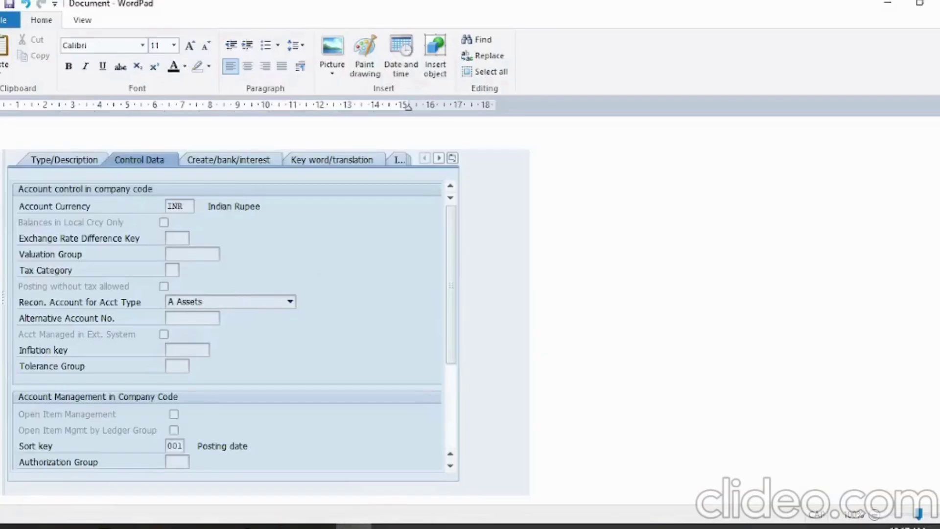
{"action": "scroll", "coordinate": [265, 315], "scroll_direction": "down", "scroll_amount": 5}
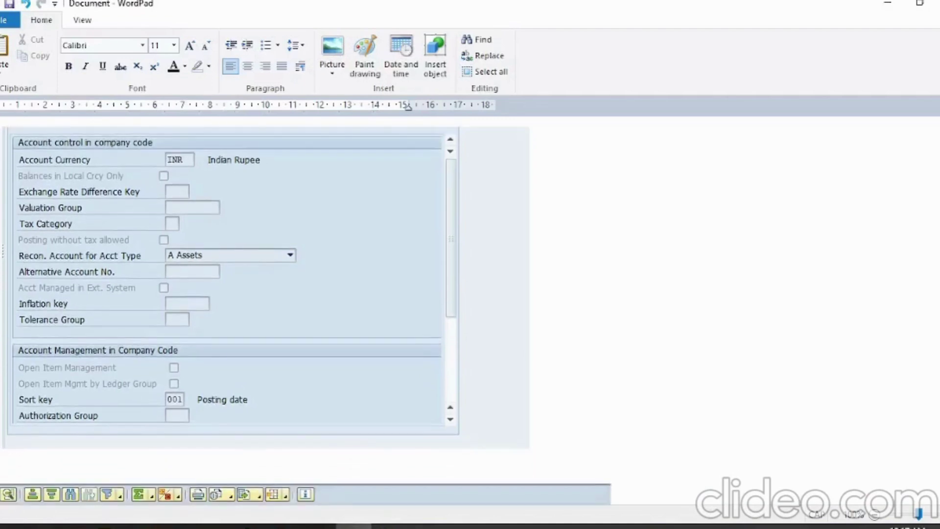
{"action": "scroll", "coordinate": [265, 316], "scroll_direction": "down", "scroll_amount": 2}
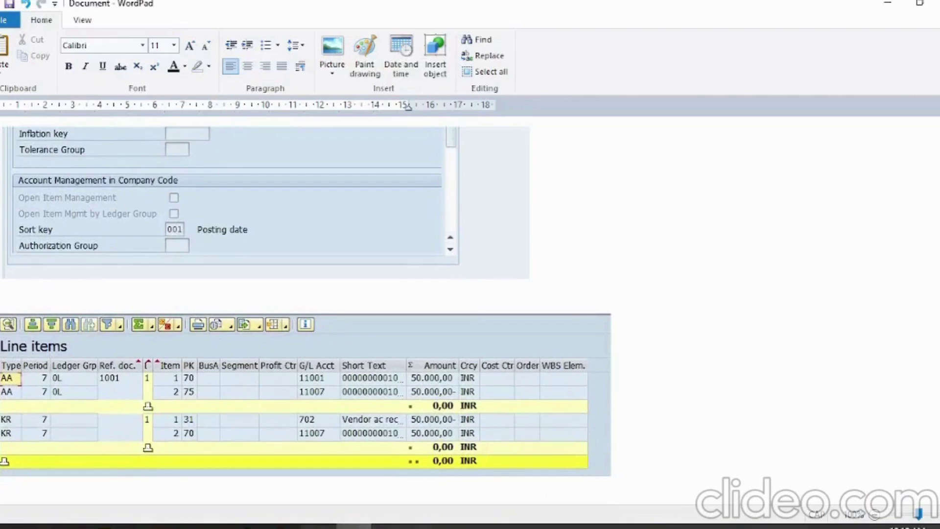
{"action": "left_click", "coordinate": [318, 526]}
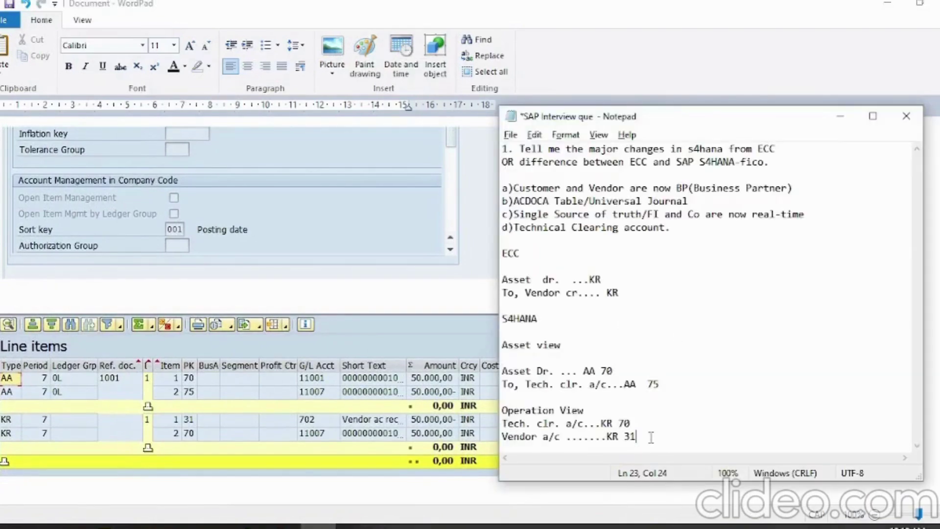
{"action": "left_click_drag", "start_coordinate": [651, 437], "coordinate": [501, 353]}
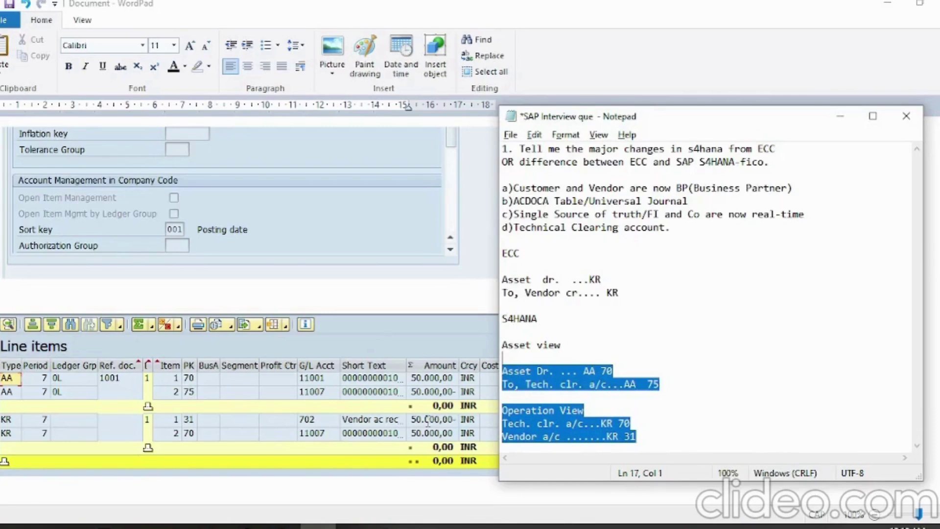
- Delete the ECC and S4HANA posting examples from line 8 to the end
{"action": "left_click", "coordinate": [697, 398]}
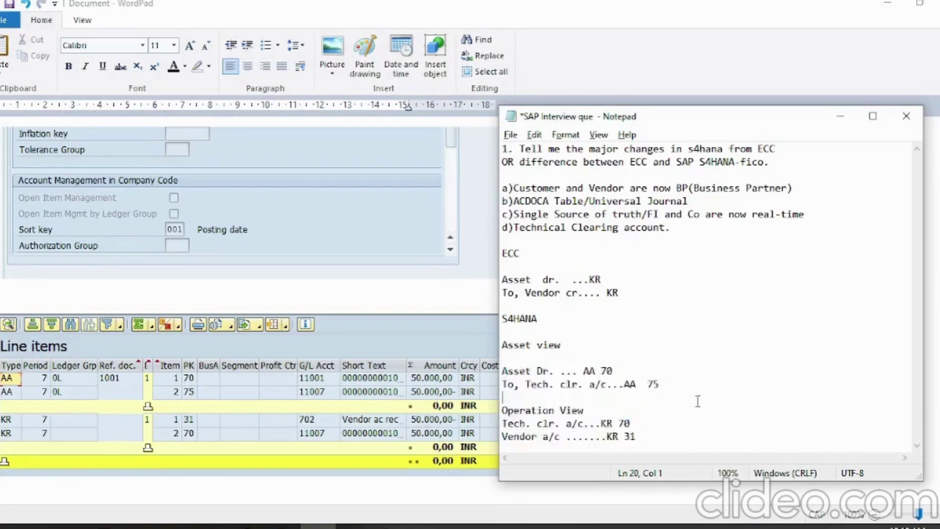
{"action": "left_click_drag", "start_coordinate": [663, 433], "coordinate": [492, 241]}
{"action": "key", "text": "BackSpace"}
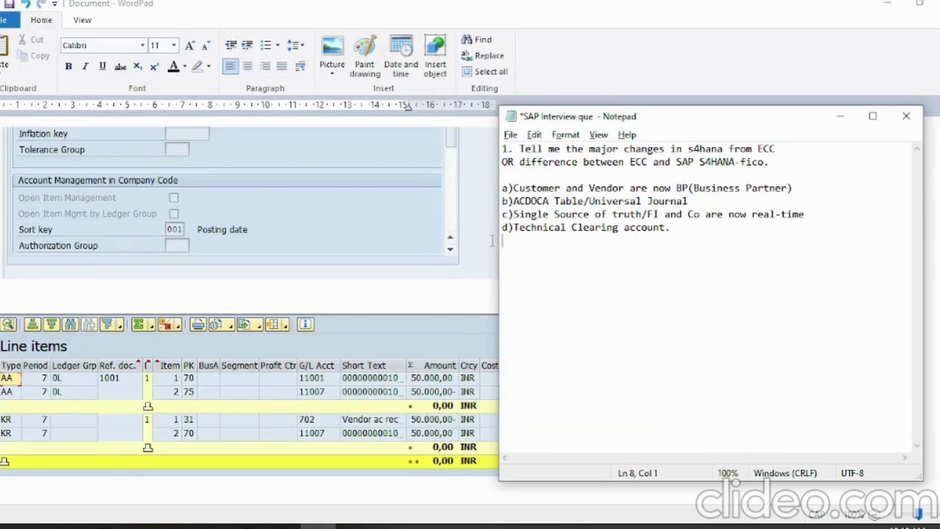
{"action": "key", "text": "BackSpace"}
- Add a new point 'c)Fiori app use for Bank ac configuration'
{"action": "key", "text": "Return"}
{"action": "type", "text": "c"}
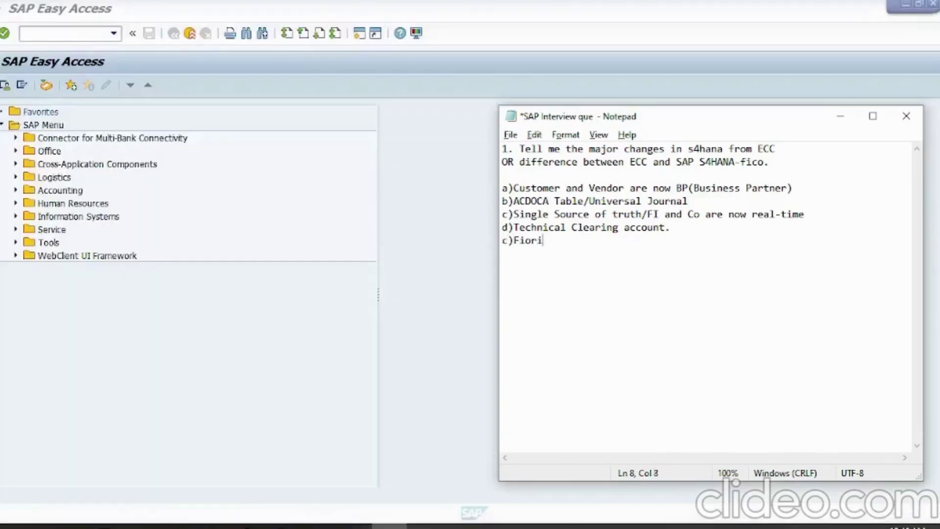
{"action": "key", "text": "BackSpace"}
{"action": "key", "text": "BackSpace"}
{"action": "key", "text": "BackSpace"}
{"action": "key", "text": "BackSpace"}
{"action": "key", "text": "BackSpace"}
{"action": "type", "text": "Fiori app use "}
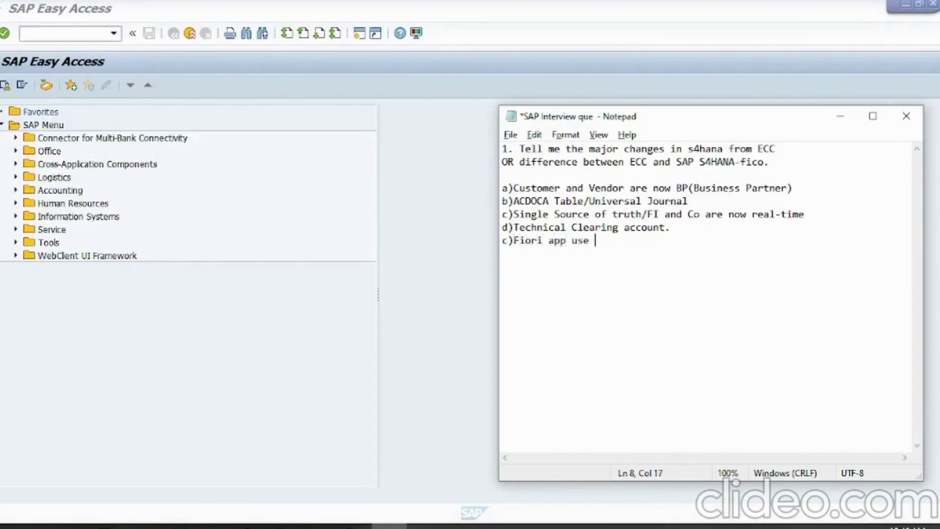
{"action": "type", "text": "for Bank ac configuration"}
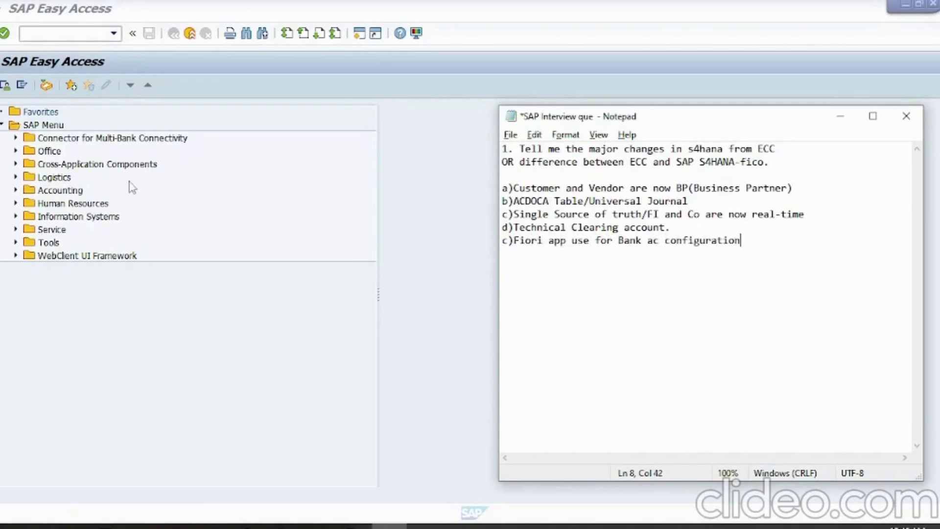
- Rerun the last house bank transaction and open Bank Accounts for company code 0001 SAP SE
{"action": "left_click", "coordinate": [214, 359]}
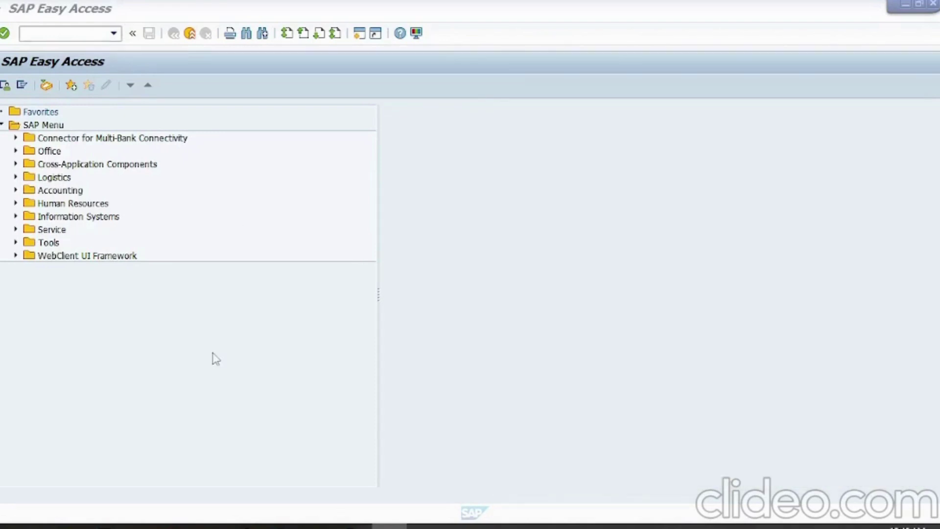
{"action": "left_click", "coordinate": [76, 35]}
{"action": "key", "text": "Down"}
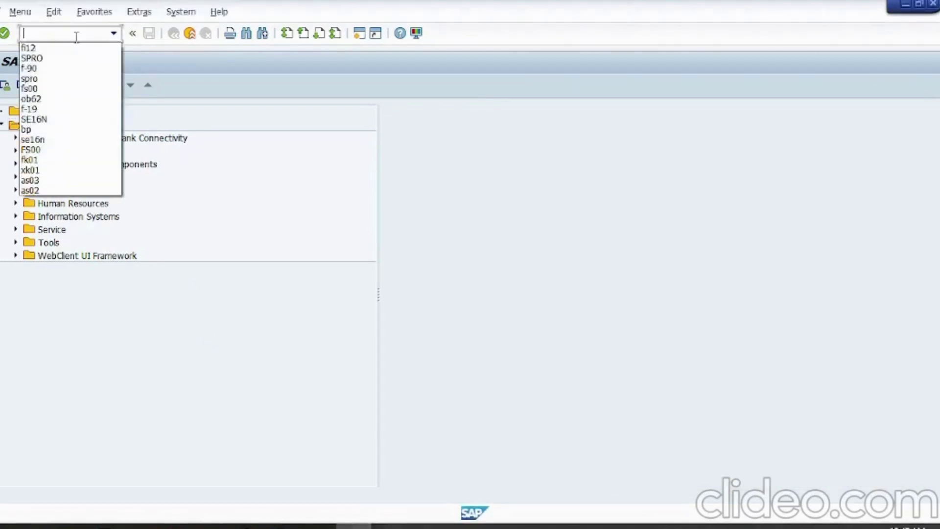
{"action": "key", "text": "Down"}
{"action": "key", "text": "Return"}
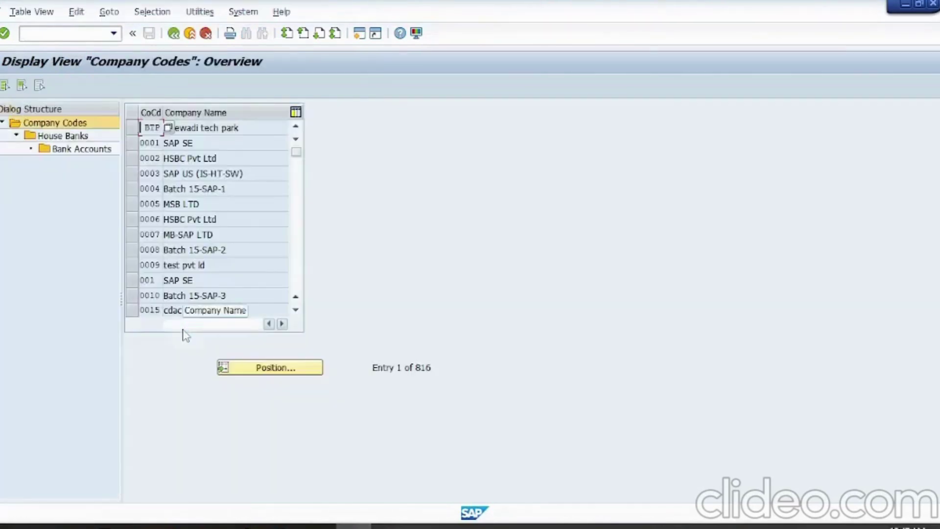
{"action": "left_click", "coordinate": [135, 143]}
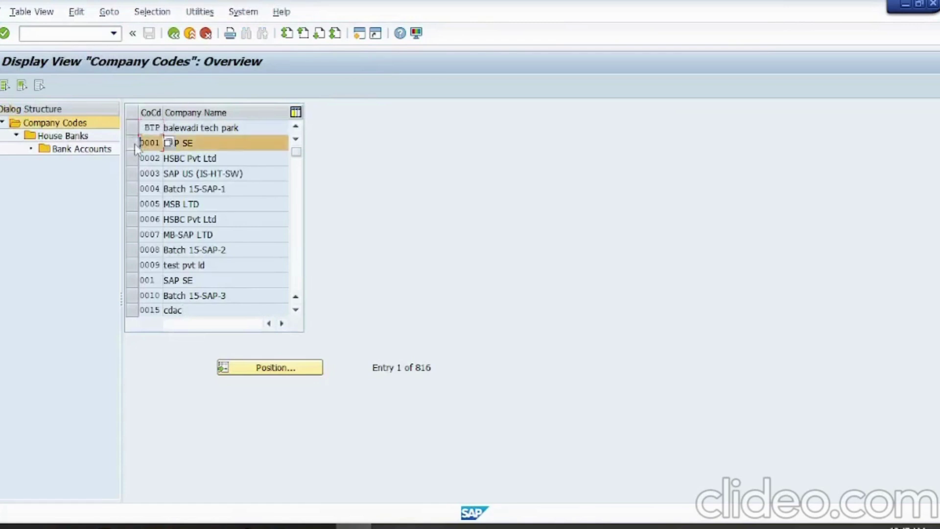
{"action": "double_click", "coordinate": [84, 152]}
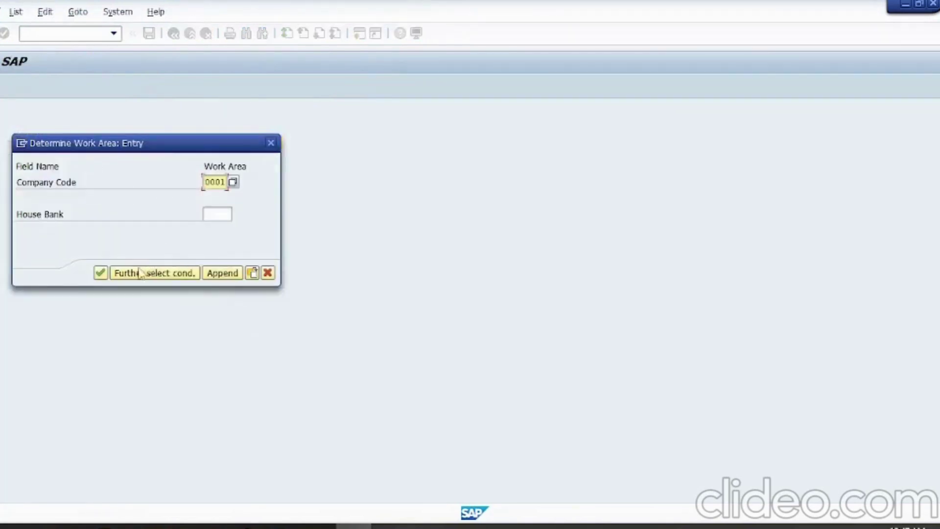
- Confirm company code 0001 as the work area and dismiss the 'Read access only' notice
{"action": "left_click", "coordinate": [100, 272]}
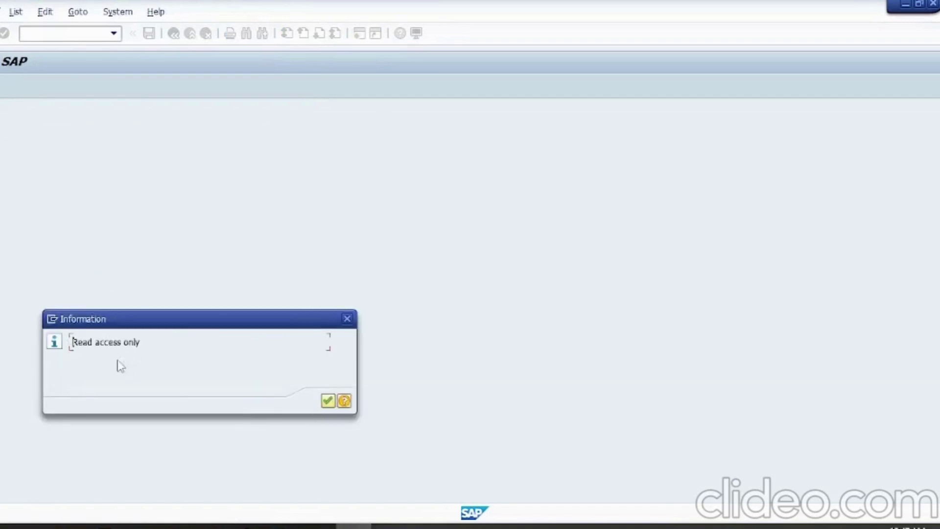
{"action": "left_click_drag", "start_coordinate": [73, 342], "coordinate": [169, 339]}
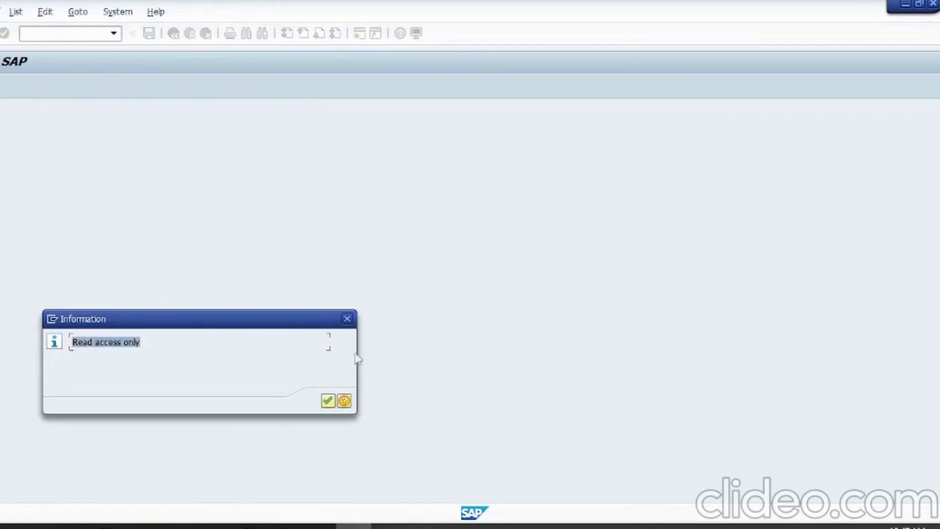
{"action": "left_click", "coordinate": [328, 400]}
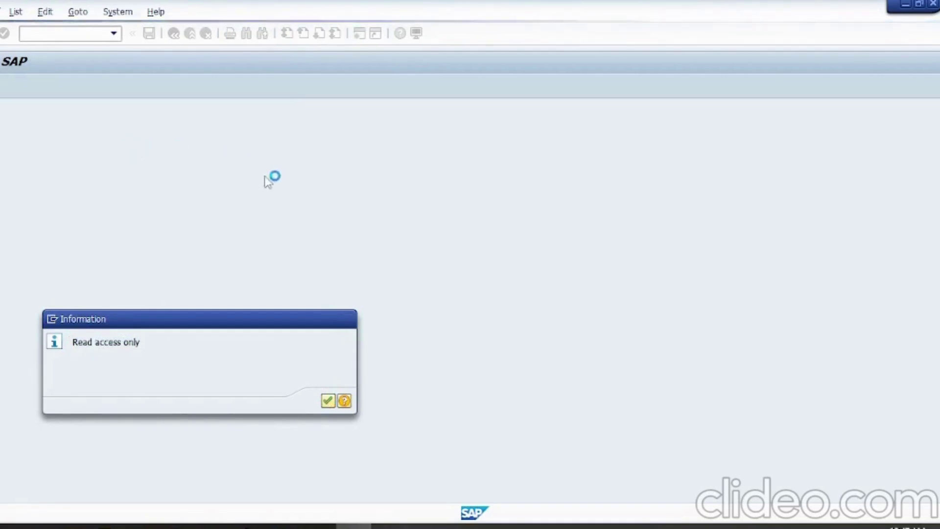
{"action": "key", "text": "Return"}
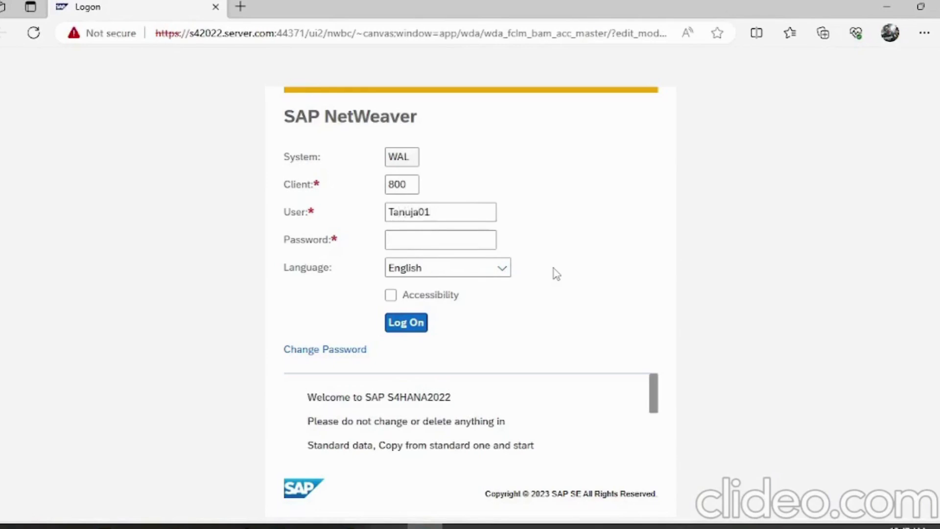
- Enter the account password on the SAP NetWeaver browser logon page
{"action": "type", "text": "•"}
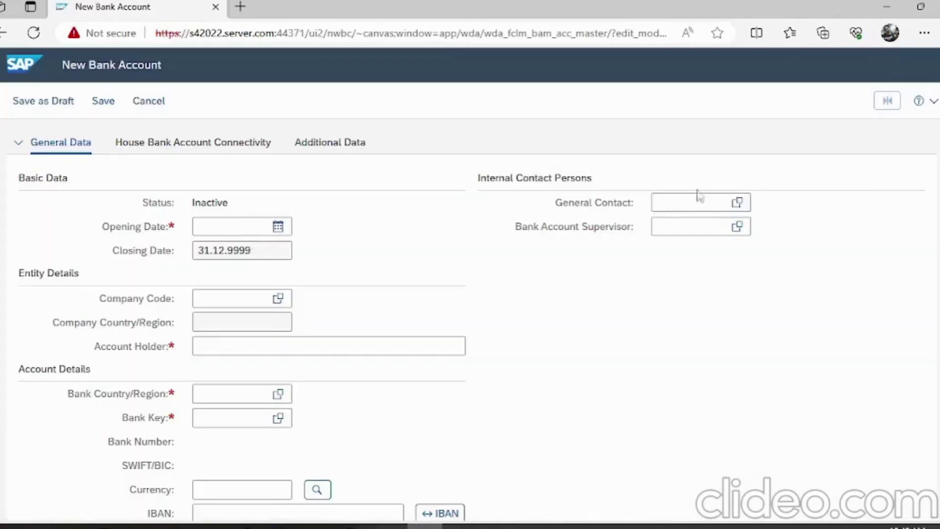
- Go over Account Holder, Bank Country/Region, Bank Key, Account Number and Account Type, then return to SAP GUI unsaved
{"action": "scroll", "coordinate": [470, 318], "scroll_direction": "down", "scroll_amount": 6}
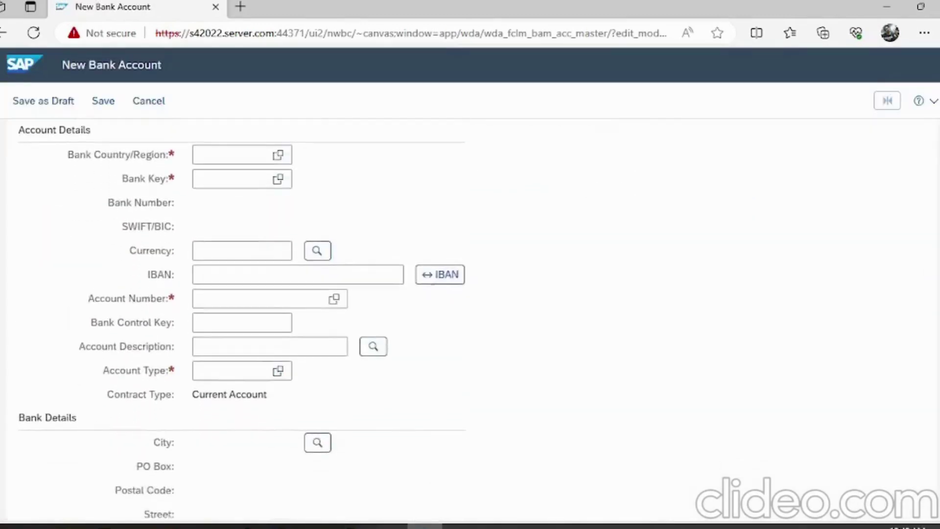
{"action": "scroll", "coordinate": [374, 418], "scroll_direction": "up", "scroll_amount": 5}
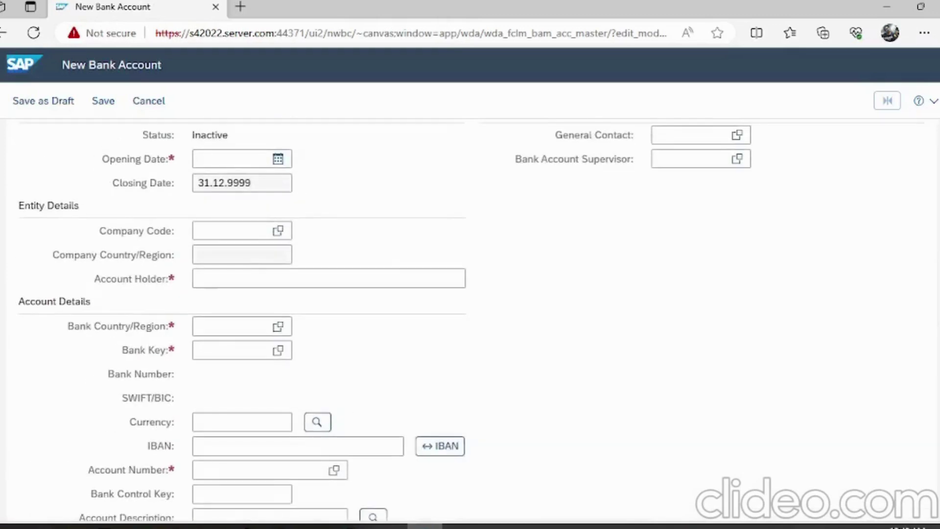
{"action": "left_click", "coordinate": [220, 278]}
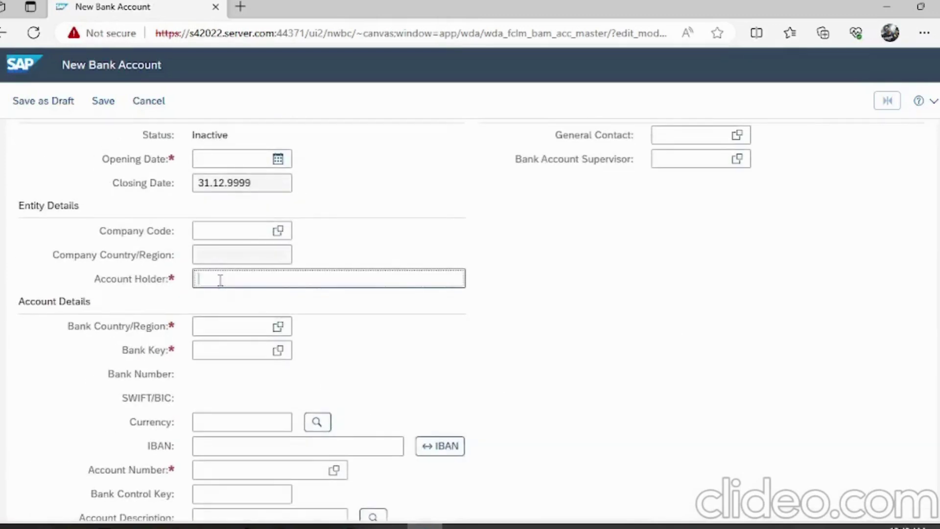
{"action": "left_click", "coordinate": [201, 326]}
{"action": "left_click", "coordinate": [221, 349]}
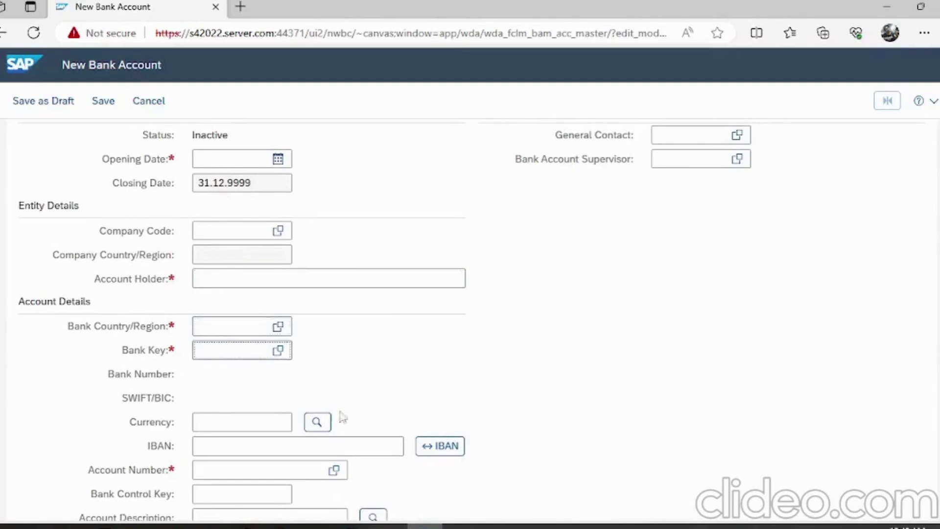
{"action": "left_click", "coordinate": [218, 465]}
{"action": "scroll", "coordinate": [470, 318], "scroll_direction": "down", "scroll_amount": 3}
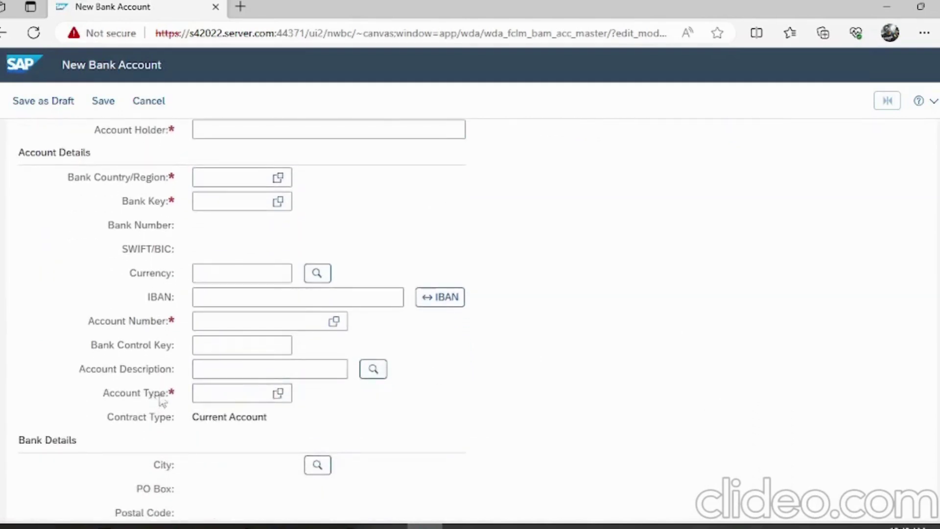
{"action": "left_click", "coordinate": [211, 396]}
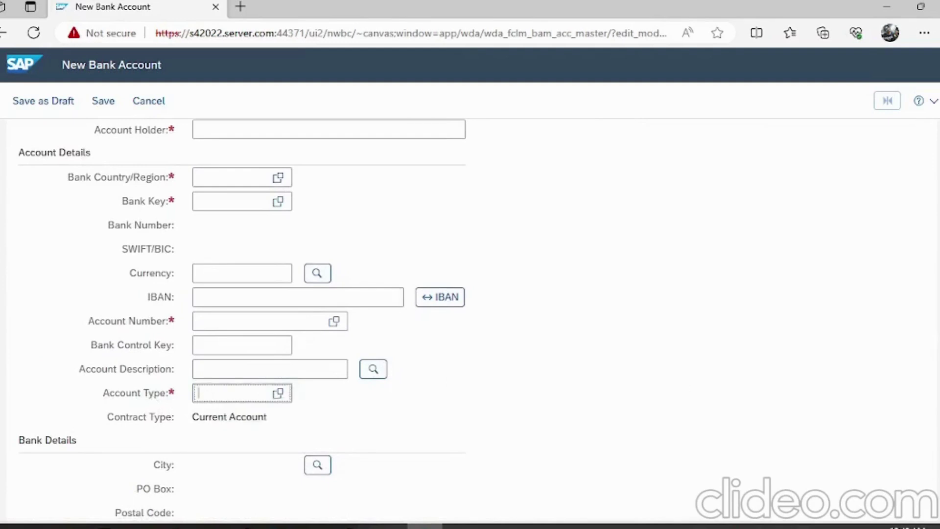
{"action": "scroll", "coordinate": [935, 382], "scroll_direction": "down", "scroll_amount": 2}
{"action": "scroll", "coordinate": [932, 362], "scroll_direction": "up", "scroll_amount": 5}
{"action": "scroll", "coordinate": [918, 292], "scroll_direction": "up", "scroll_amount": 1}
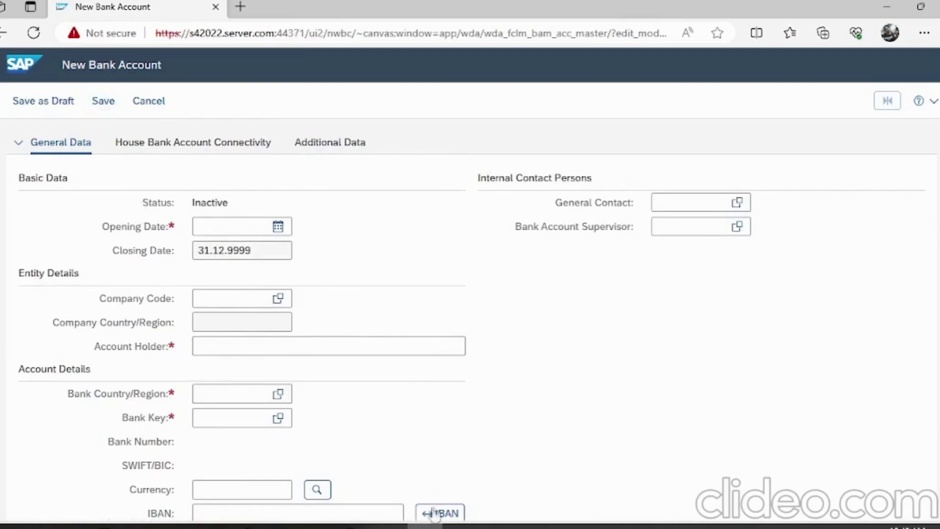
{"action": "key", "text": "alt+Tab"}
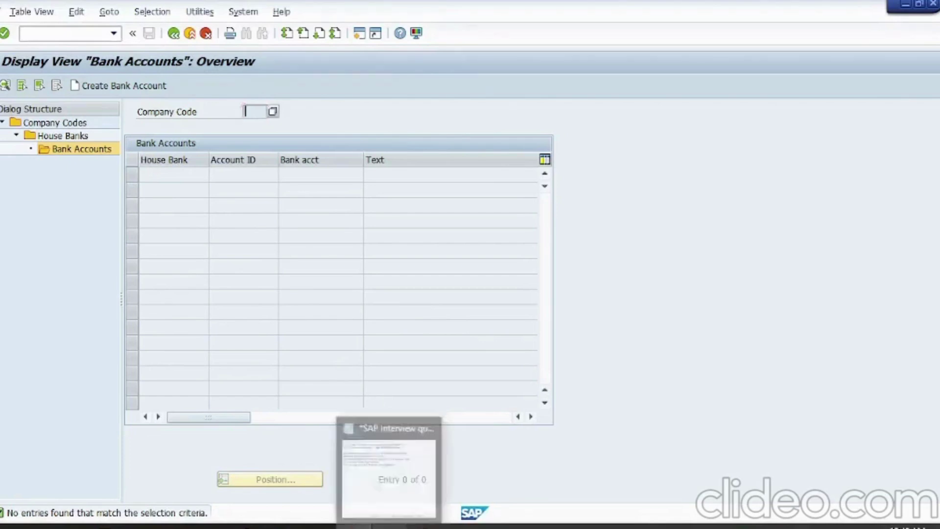
- Restore the SAP Interview que Notepad window over the Bank Accounts overview
{"action": "left_click", "coordinate": [390, 520]}
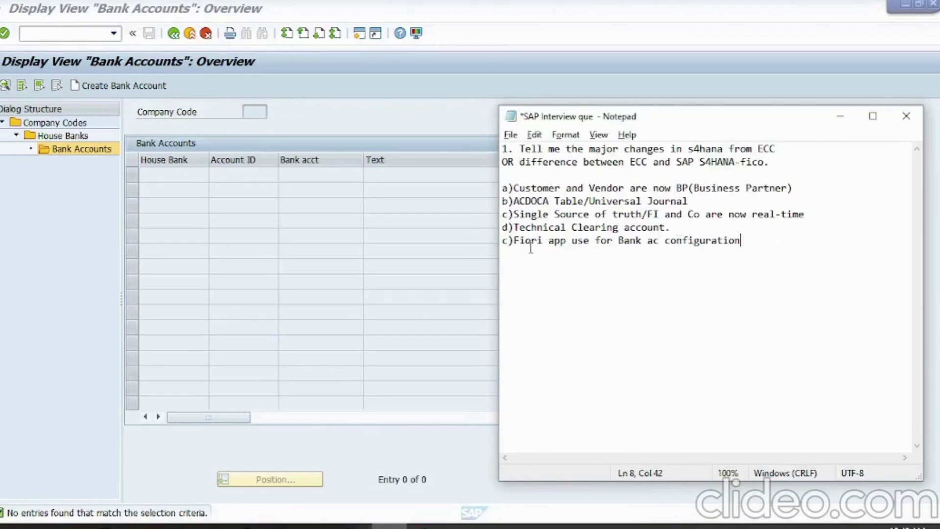
- Position the cursor in Notepad to begin the new point 'd)Extension ledger'
{"action": "key", "text": "Home"}
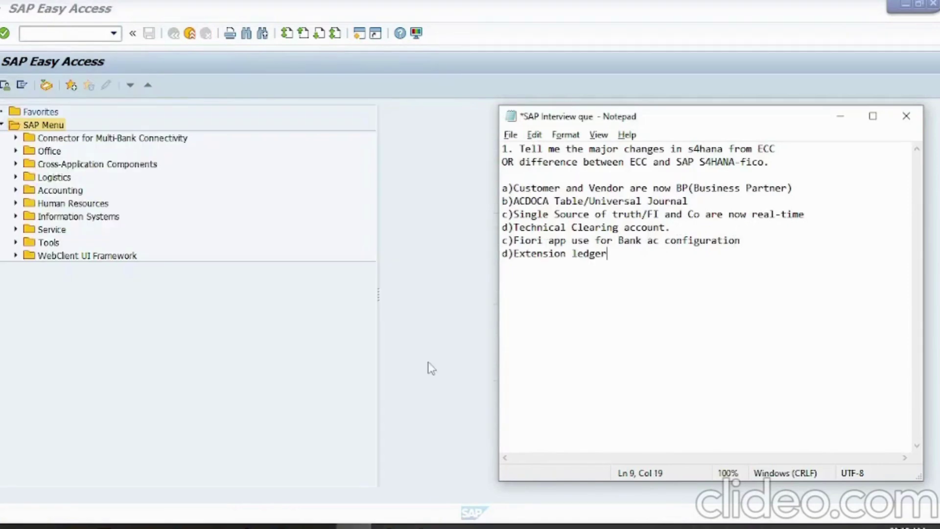